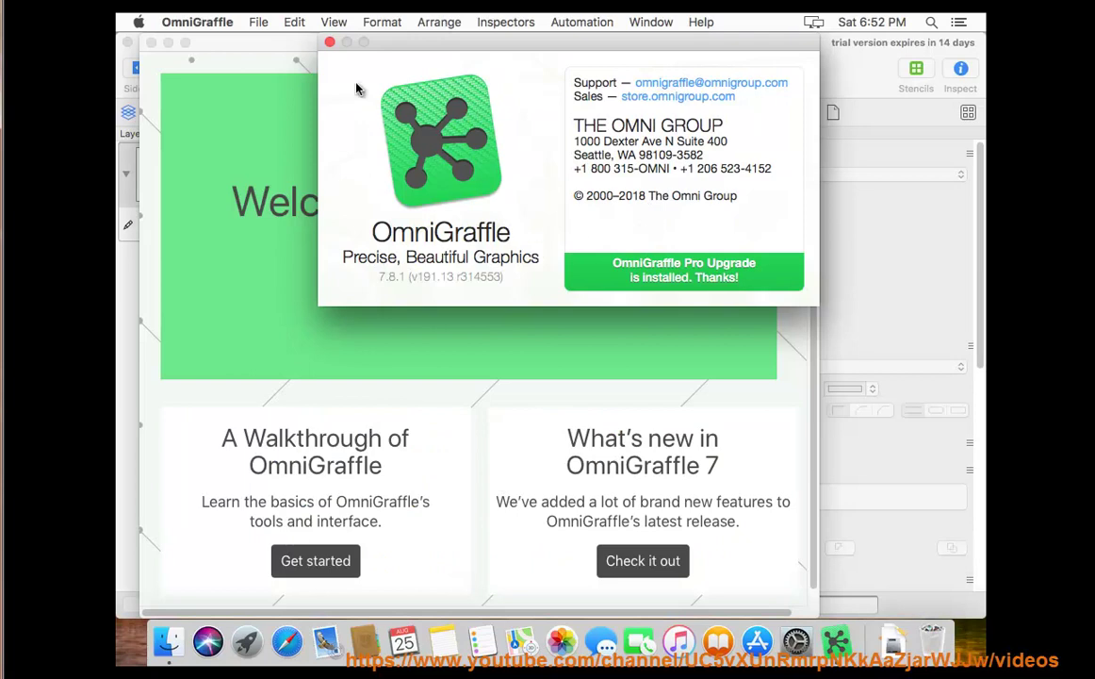
Close the About OmniGraffle window and minimize the welcome and Untitled document windows.
click(329, 42)
click(167, 43)
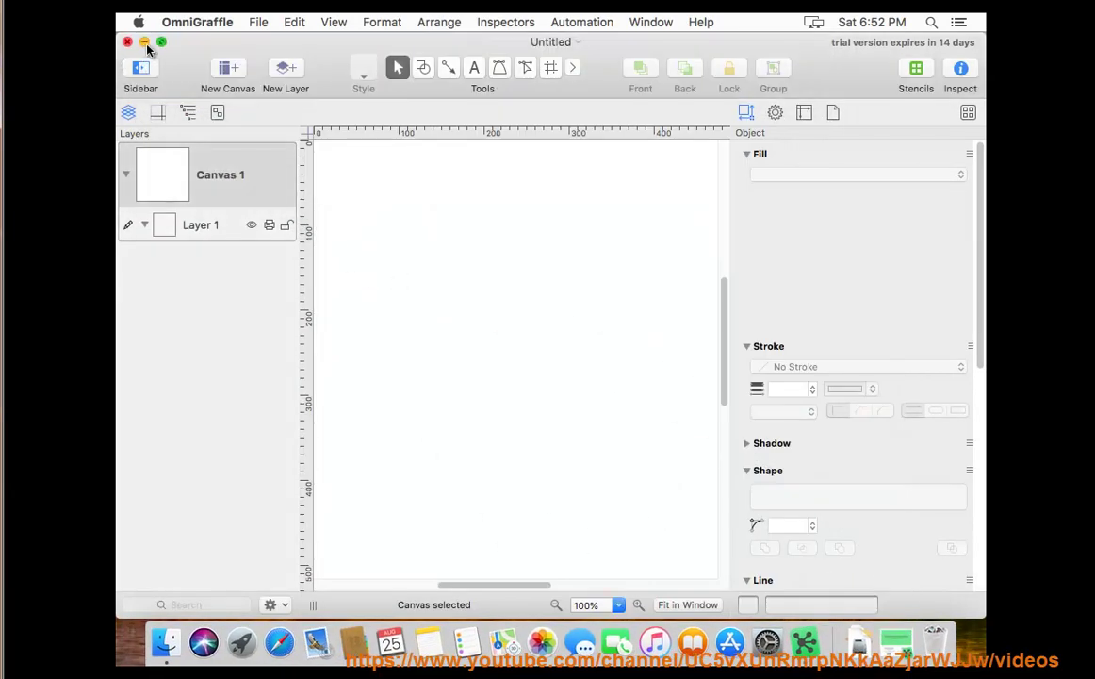
click(144, 42)
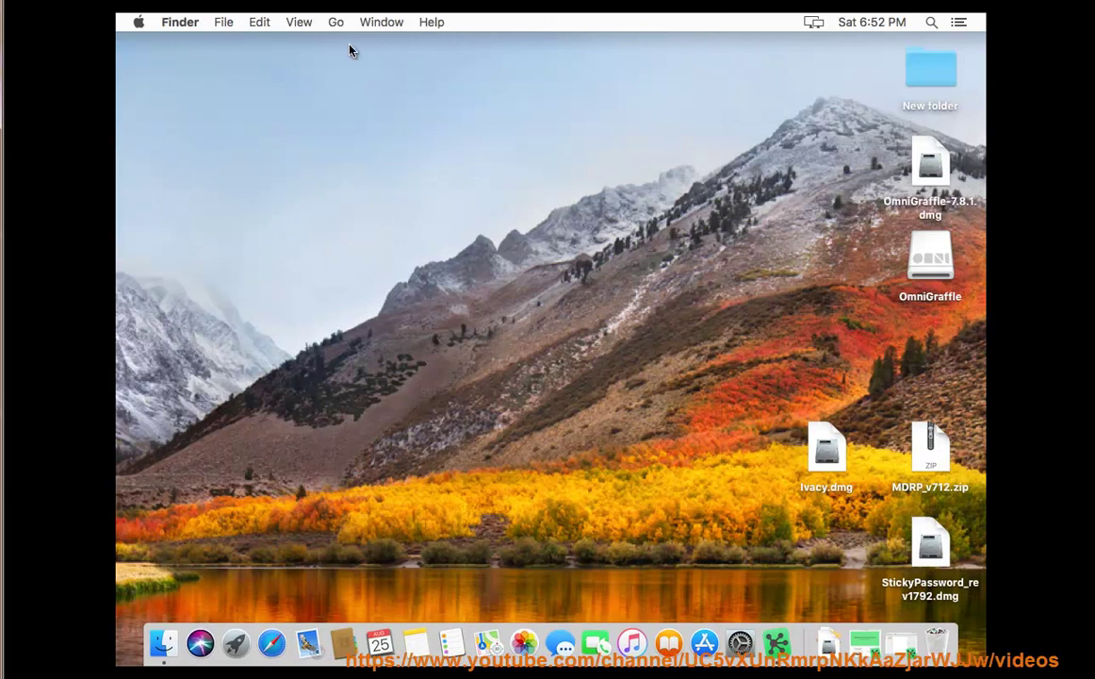
Open Activity Monitor from the Utilities folder in Finder.
click(335, 22)
click(406, 264)
click(406, 177)
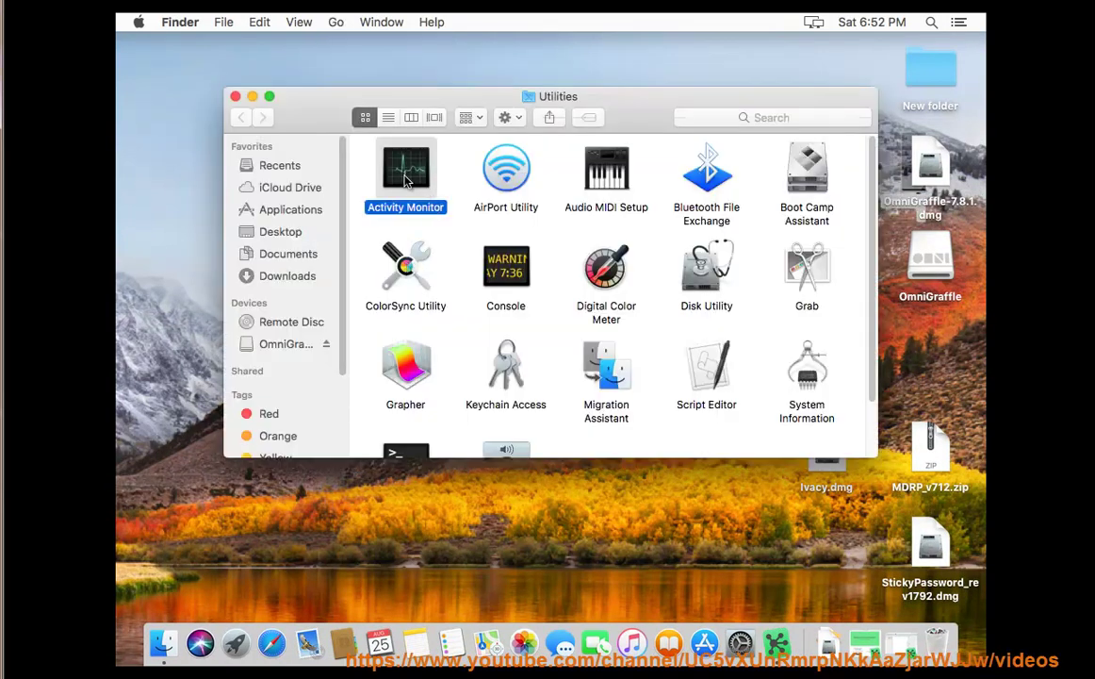
double_click(406, 177)
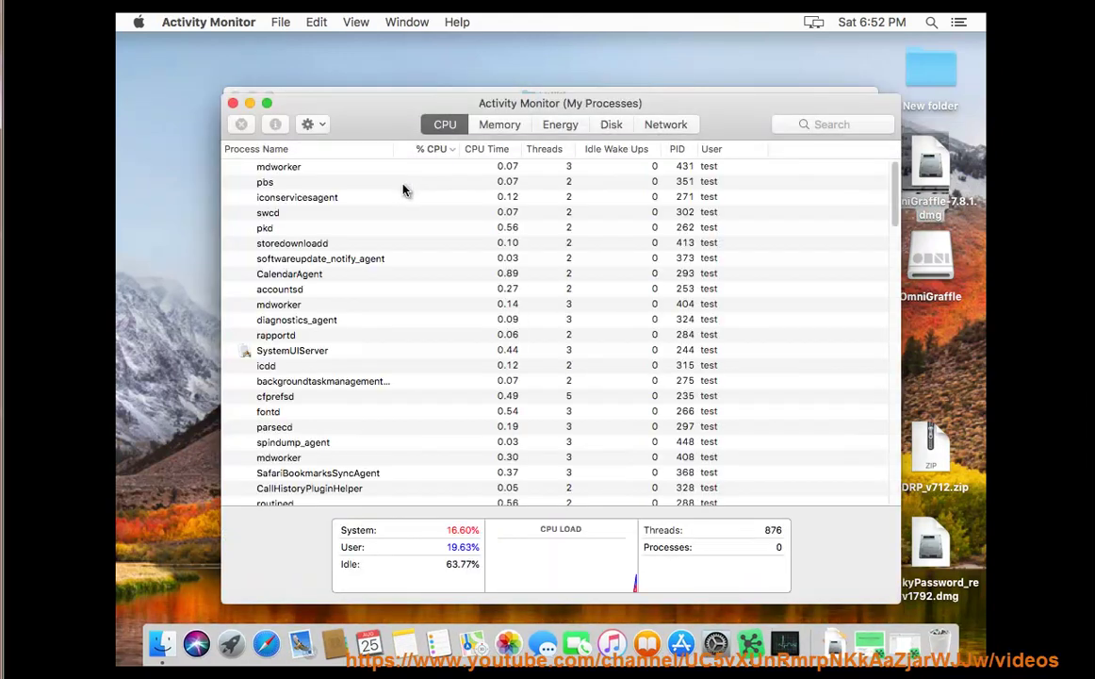
Show the information window of the OmniGraffle process with its open files and ports.
click(311, 294)
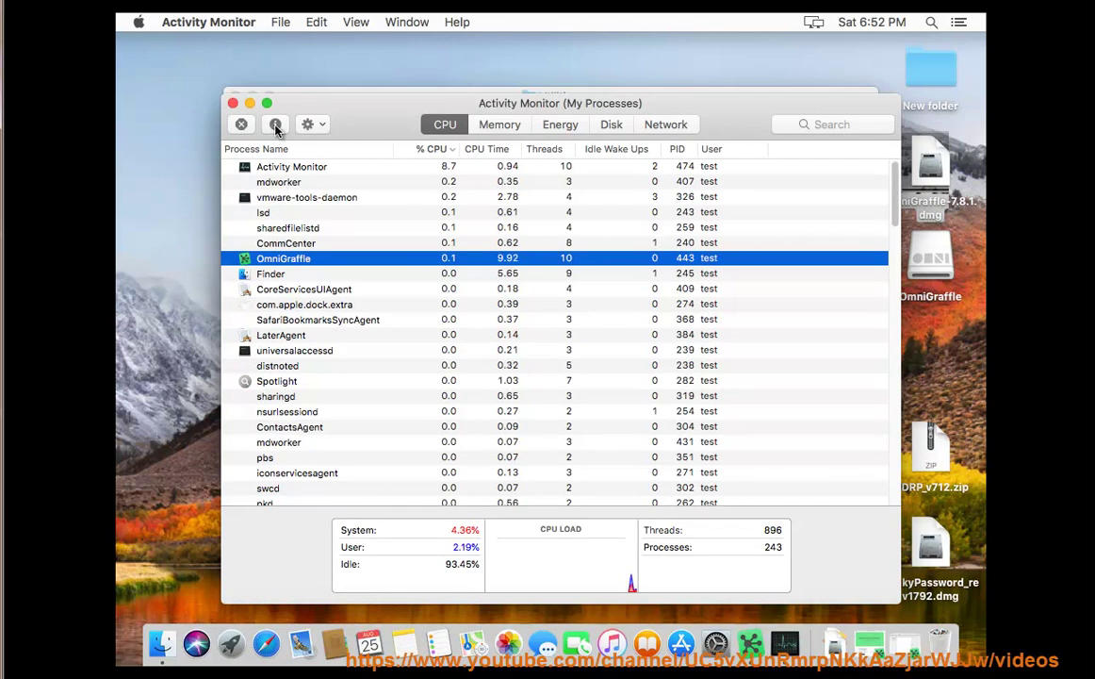
click(276, 124)
click(703, 267)
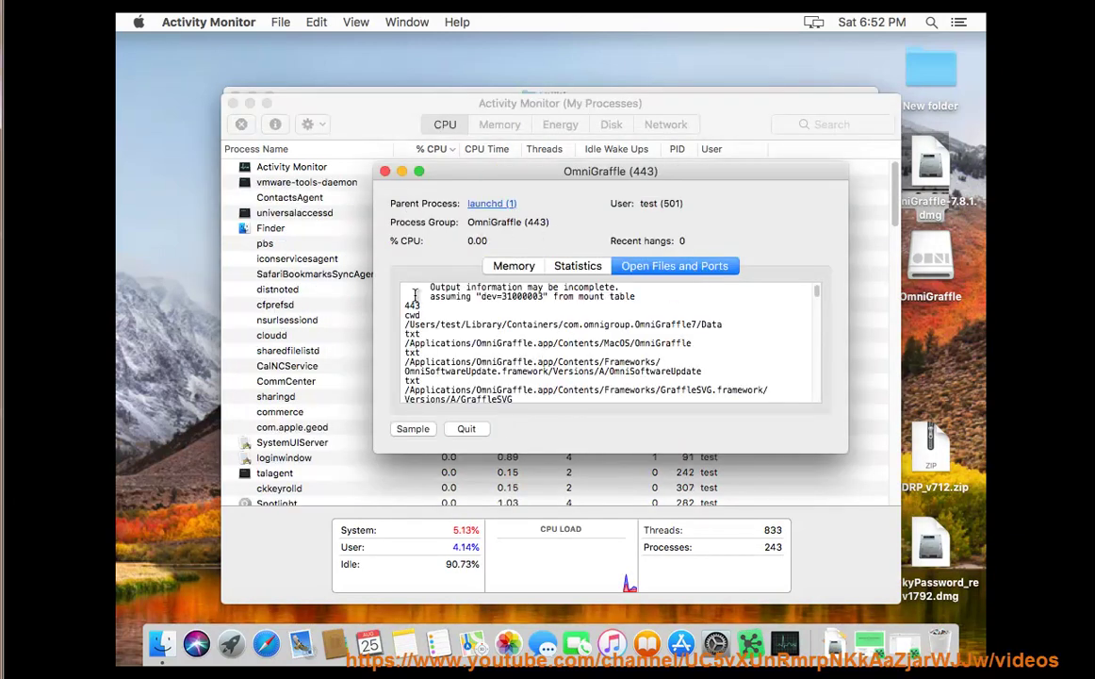
Try to copy the whole list of files opened by the OmniGraffle process.
drag(430, 287, 766, 583)
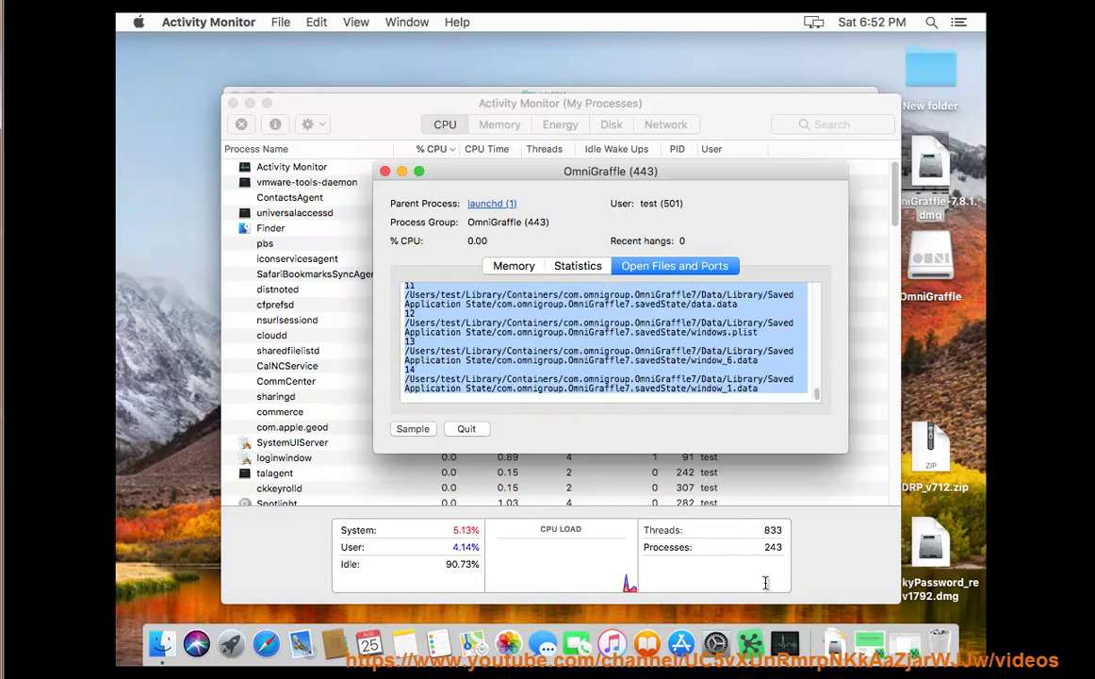
right_click(685, 353)
click(702, 404)
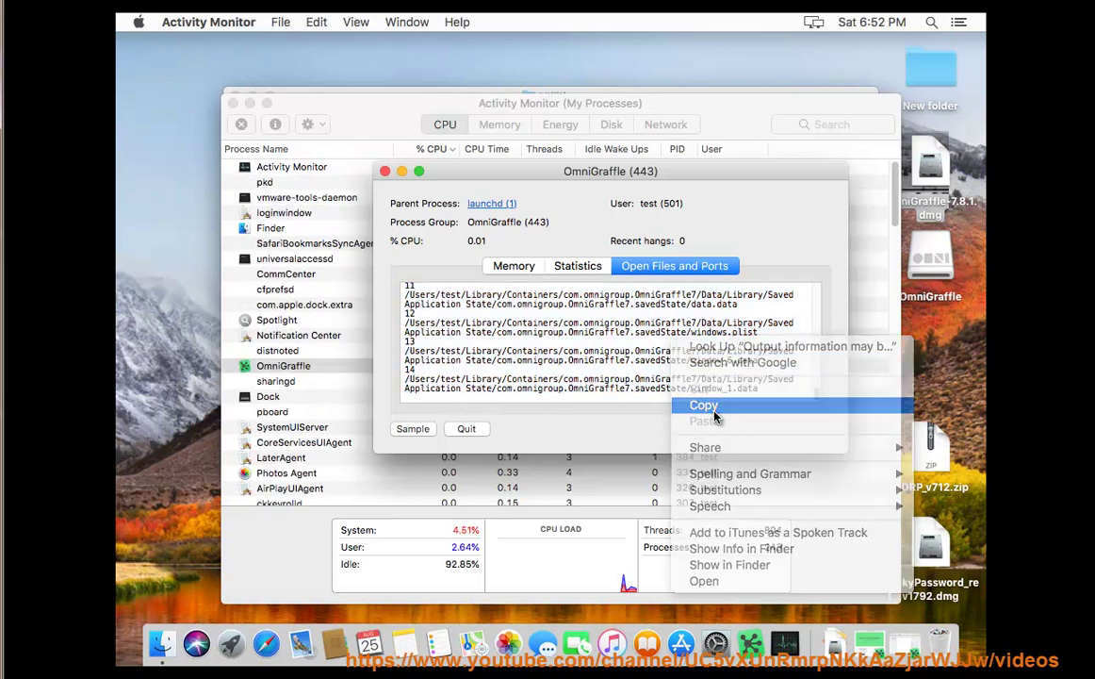
Switch to Notes, delete the existing note and start a new blank note.
click(403, 643)
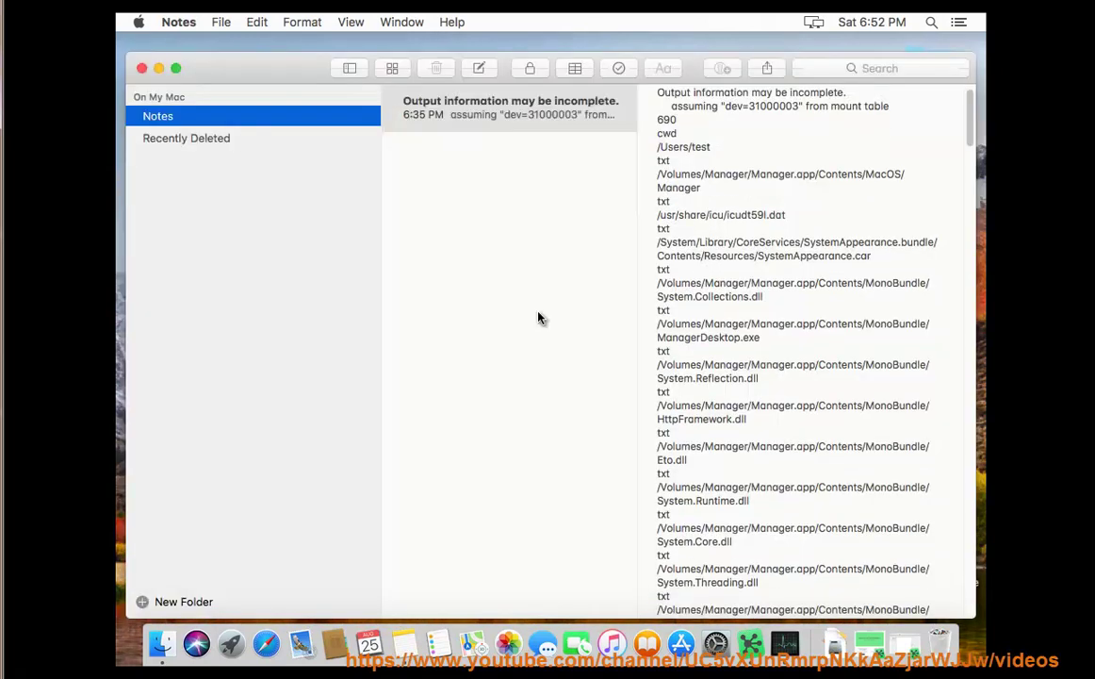
click(736, 242)
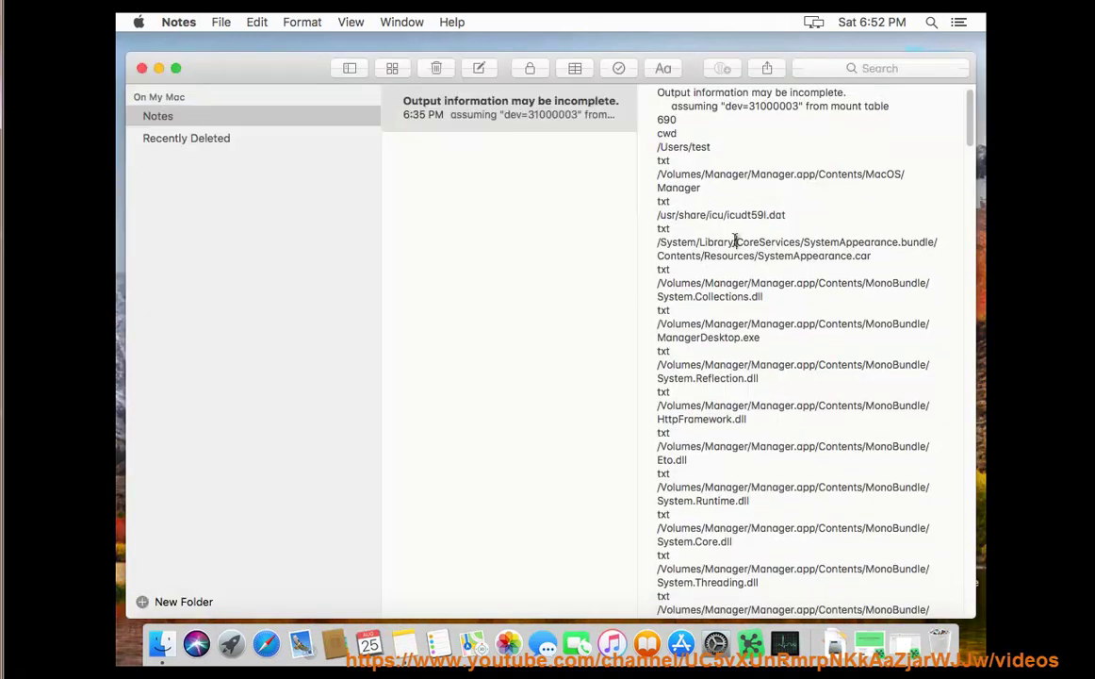
click(436, 67)
click(714, 136)
right_click(713, 135)
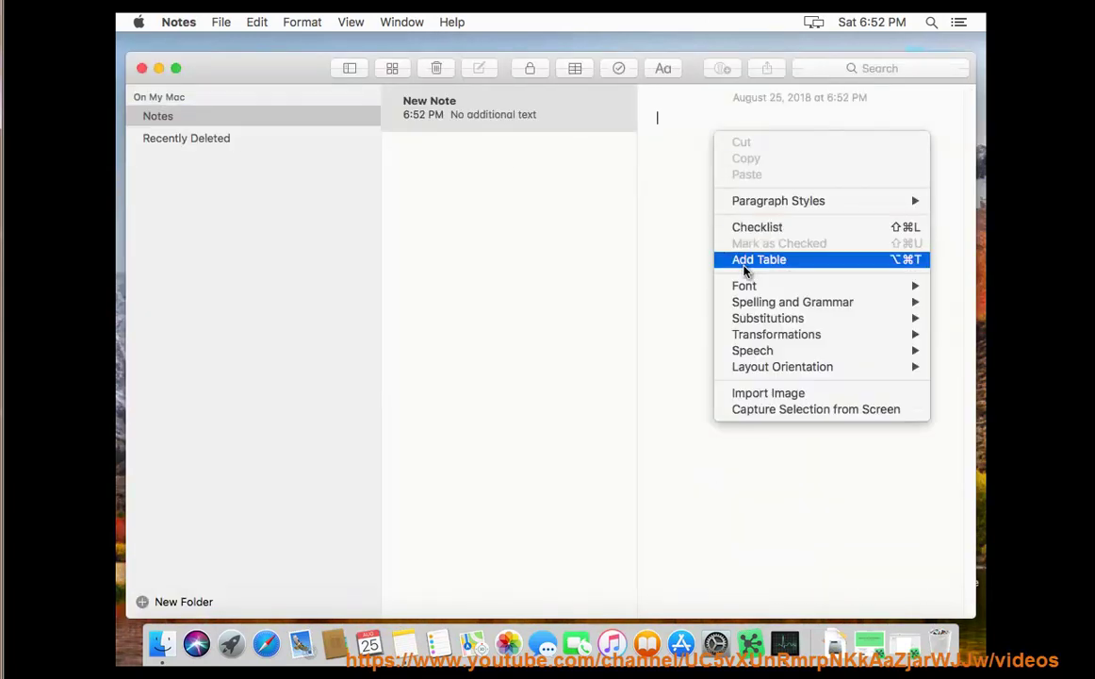
click(673, 195)
right_click(692, 167)
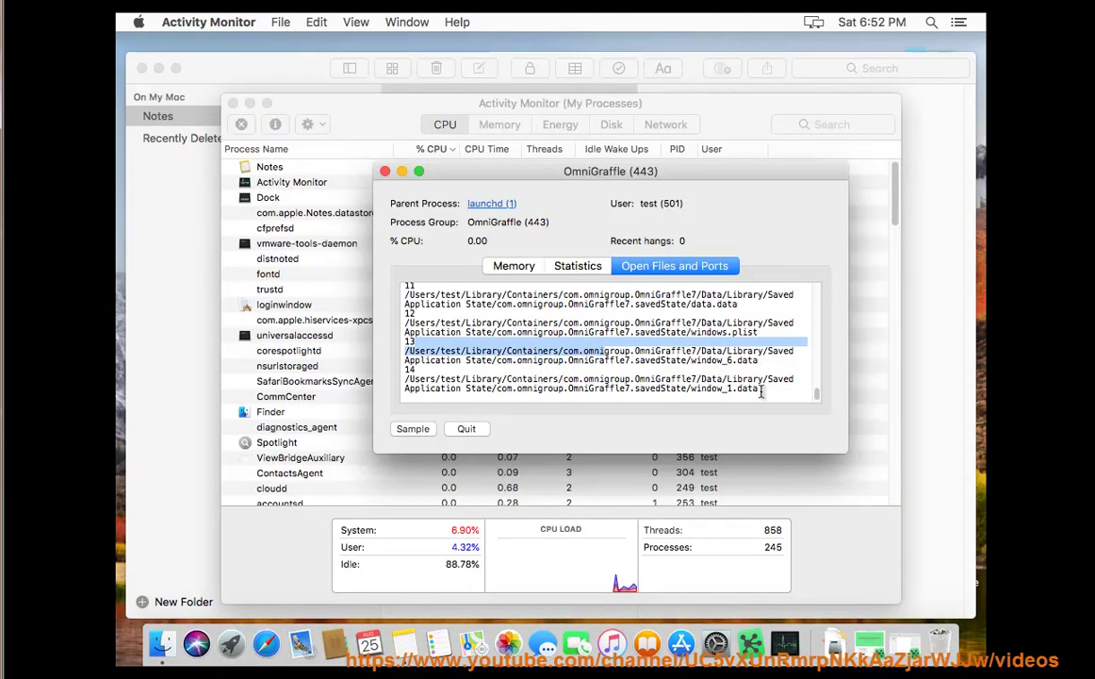
Copy the complete OmniGraffle open files list from Activity Monitor and paste it into the new blank note in Notes.
drag(762, 391, 331, 188)
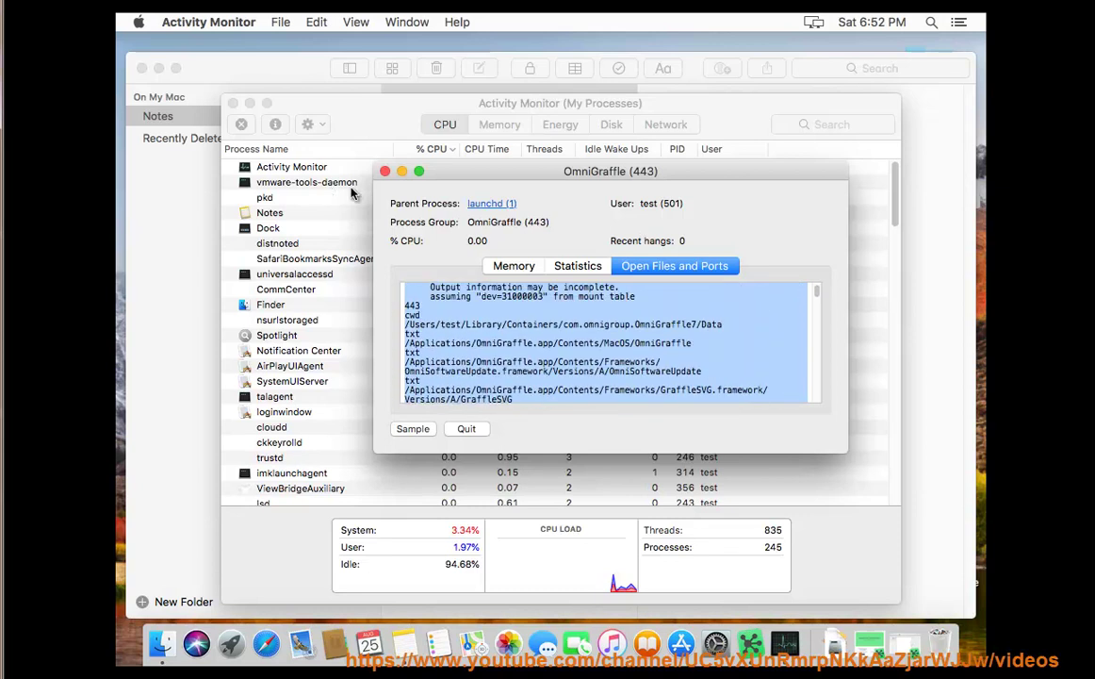
right_click(544, 326)
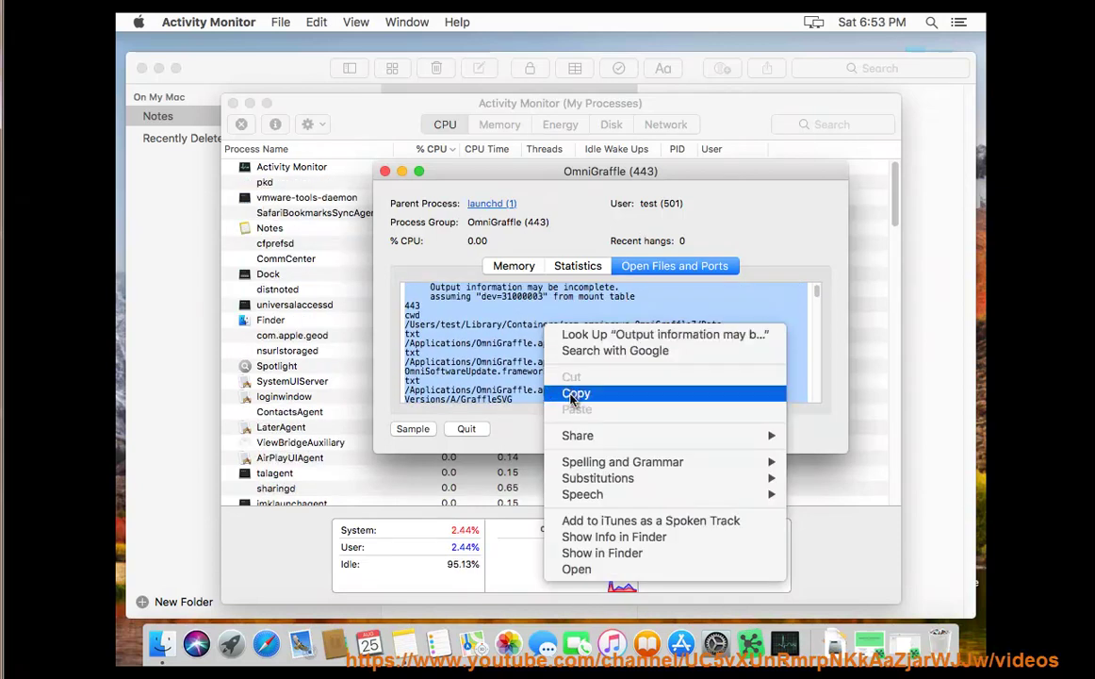
click(572, 394)
click(403, 643)
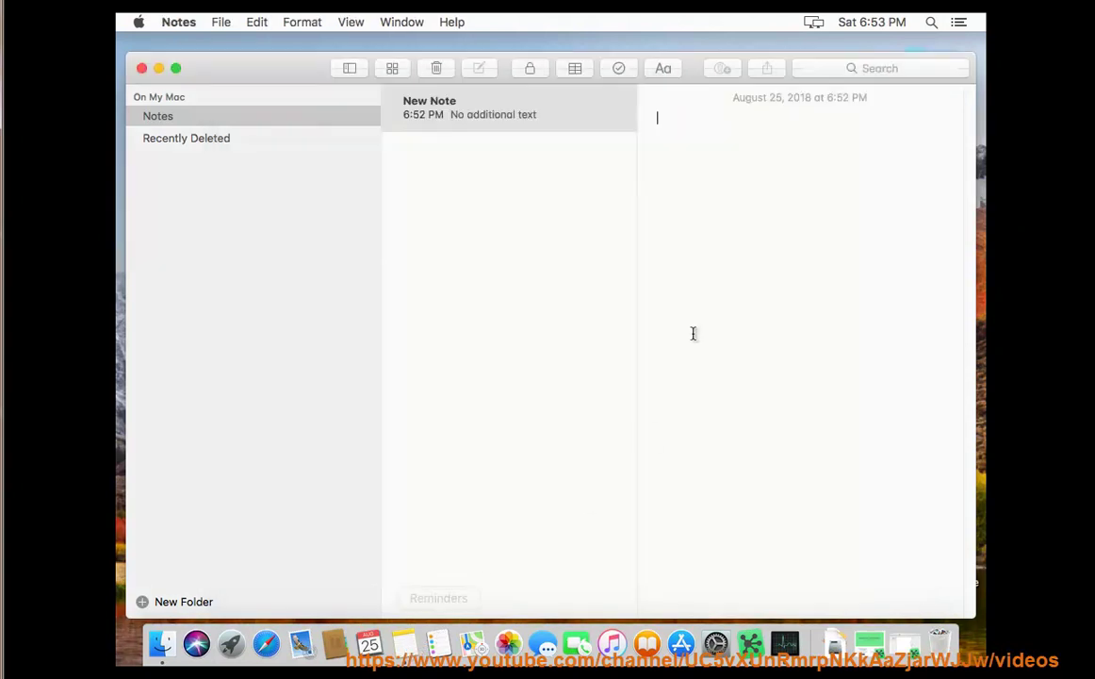
right_click(726, 225)
click(754, 264)
drag(968, 606, 972, 93)
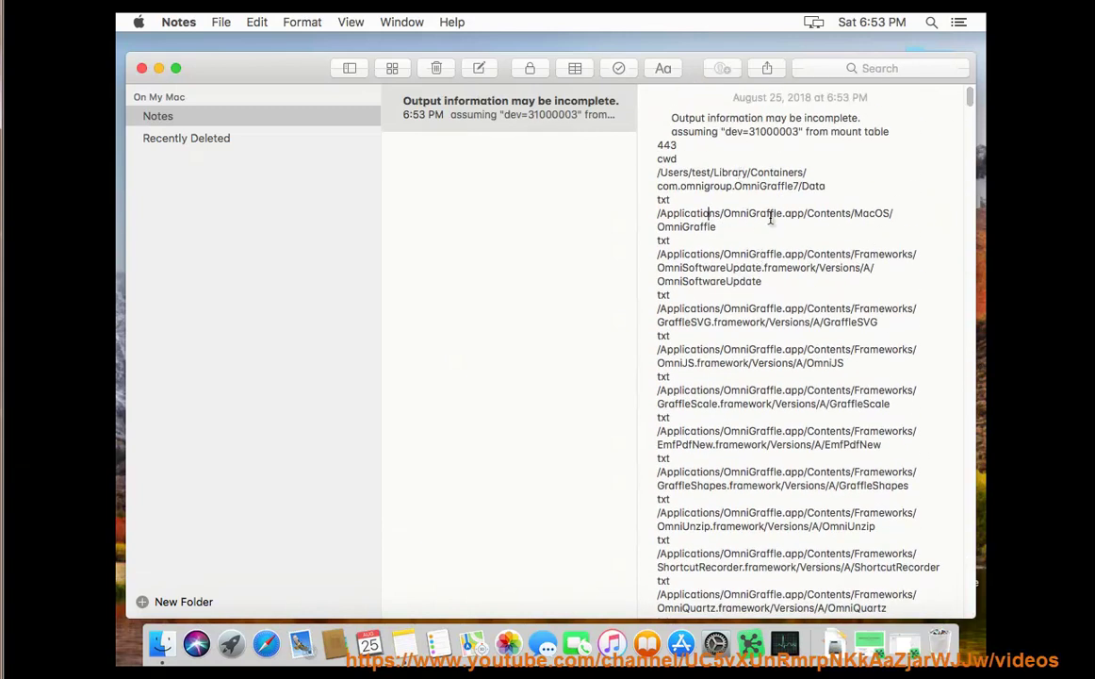
Copy the word OmniGraffle from the /Applications/OmniGraffle.app path in the note and minimize Notes.
drag(783, 215, 733, 215)
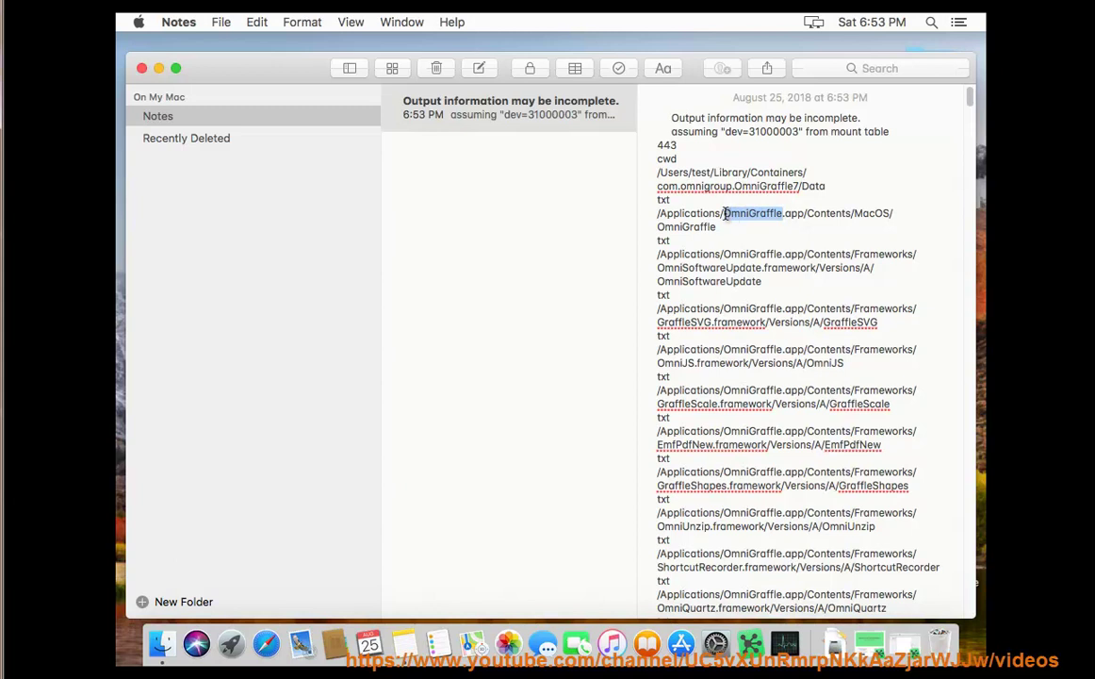
right_click(744, 215)
click(783, 280)
click(159, 68)
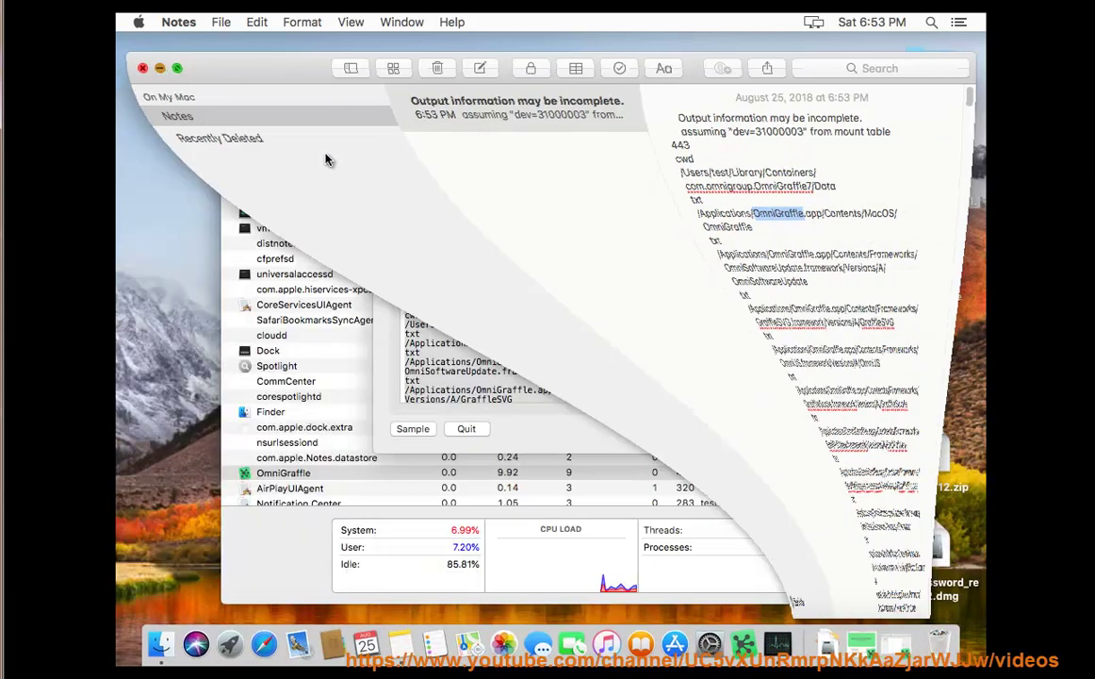
Quit the OmniGraffle process, and close its information window and the Activity Monitor window.
click(486, 397)
click(467, 429)
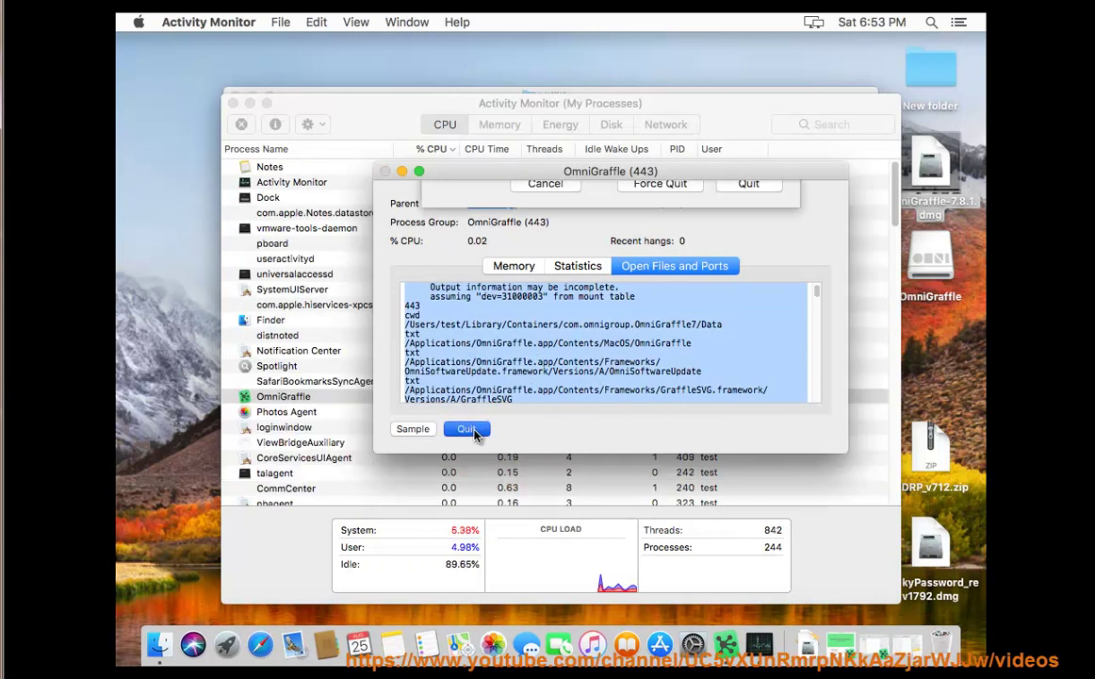
click(755, 264)
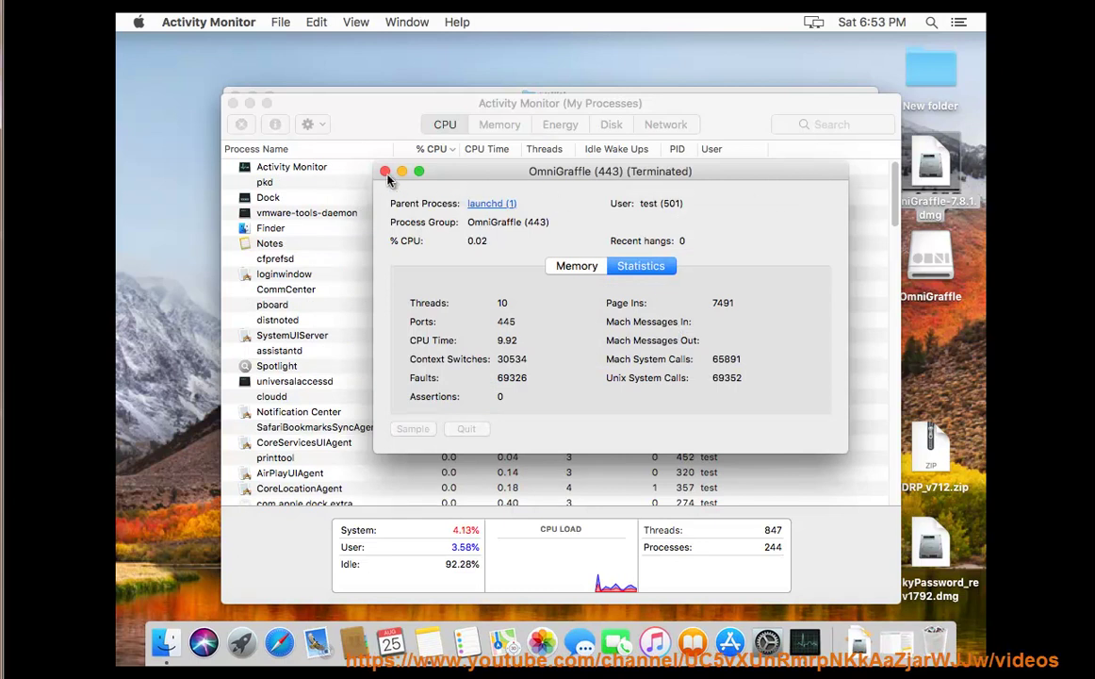
click(386, 172)
click(232, 104)
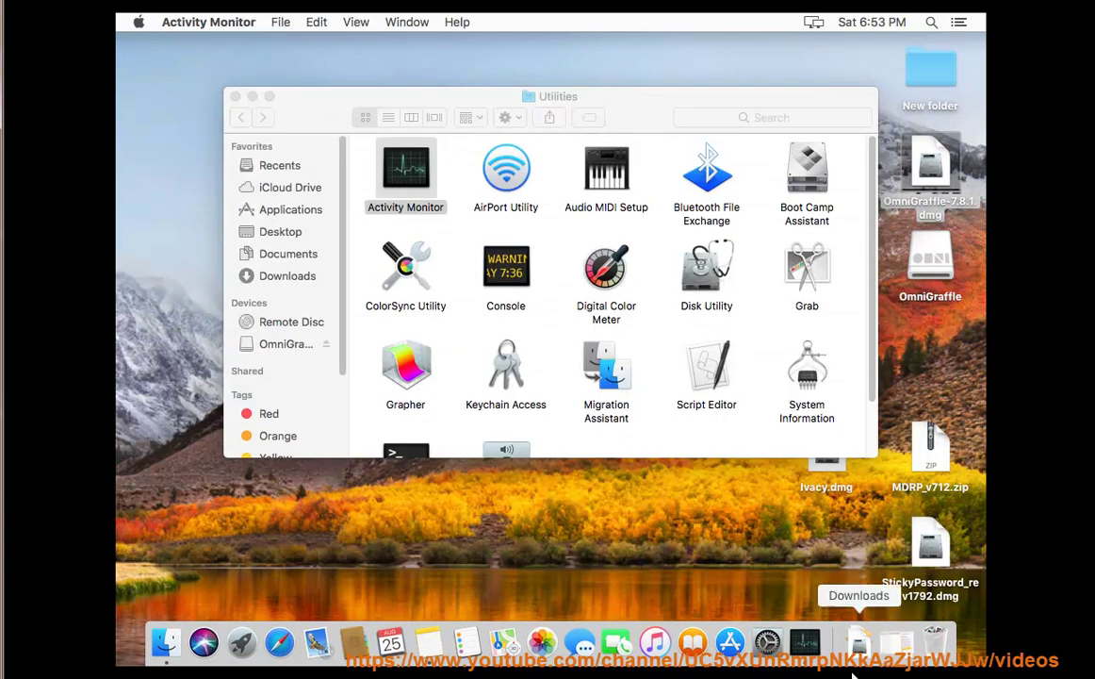
Check the saved note in Notes for the folder where OmniGraffle.app is installed, and minimize the note window.
click(443, 627)
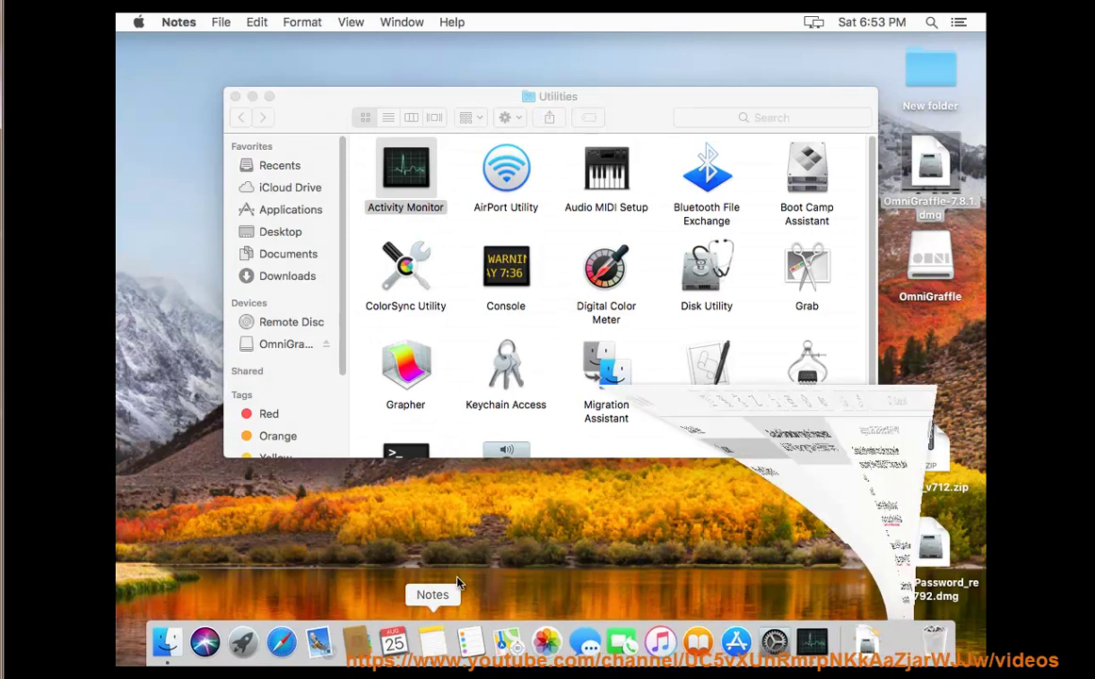
double_click(696, 212)
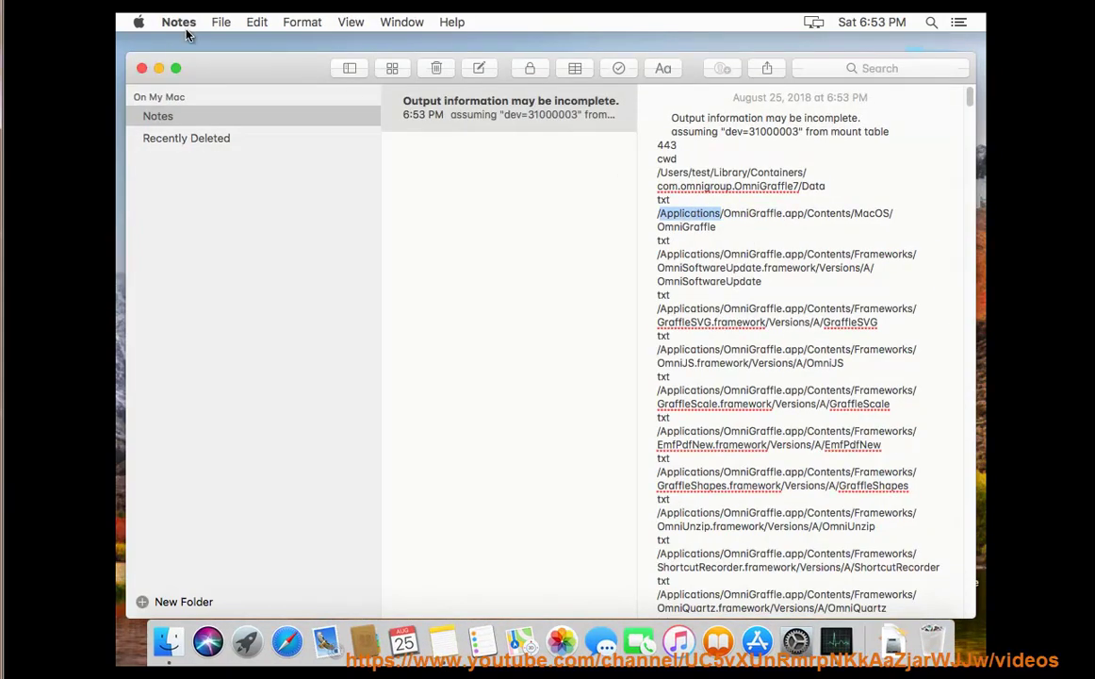
click(158, 71)
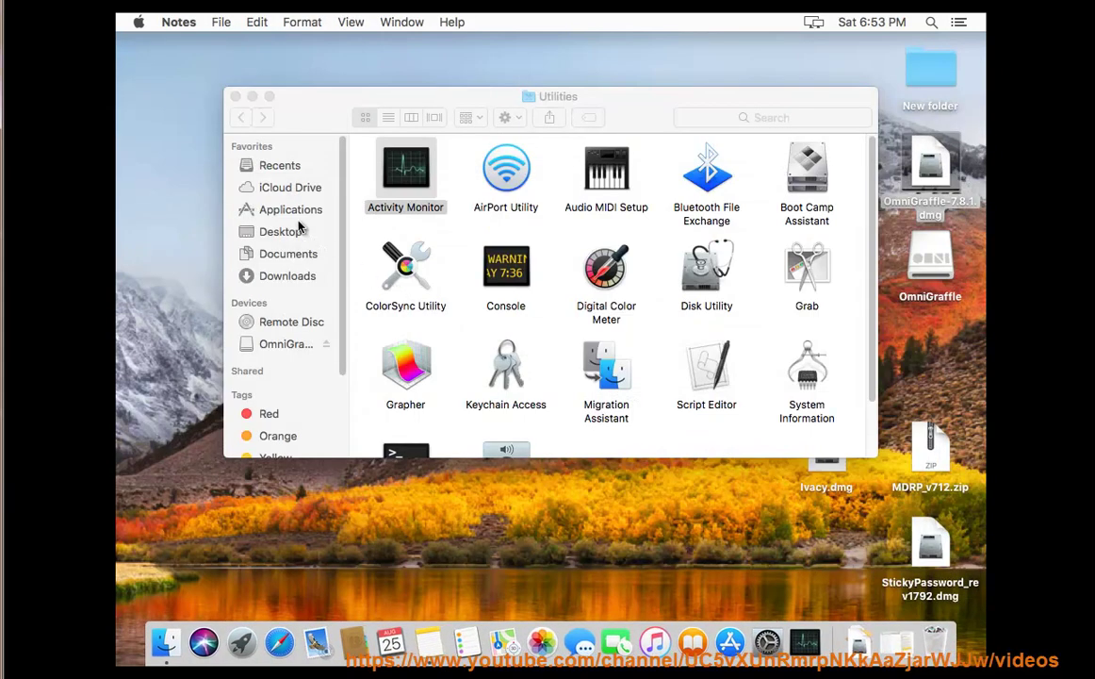
Move the OmniGraffle app from the Applications folder to the Trash.
click(297, 219)
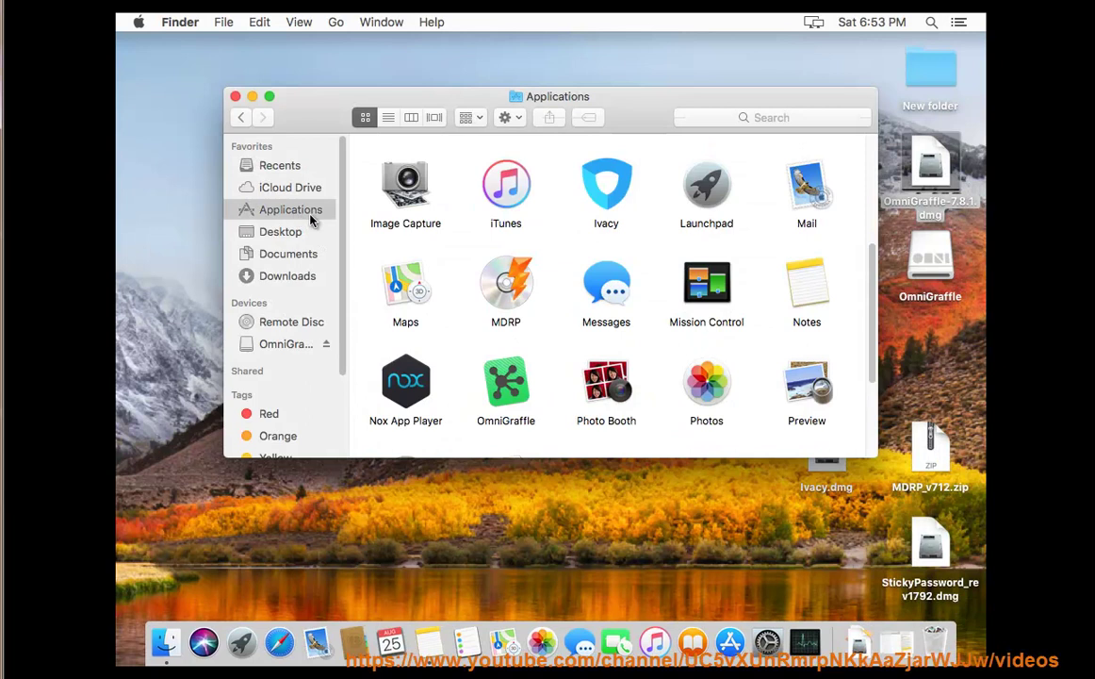
click(502, 401)
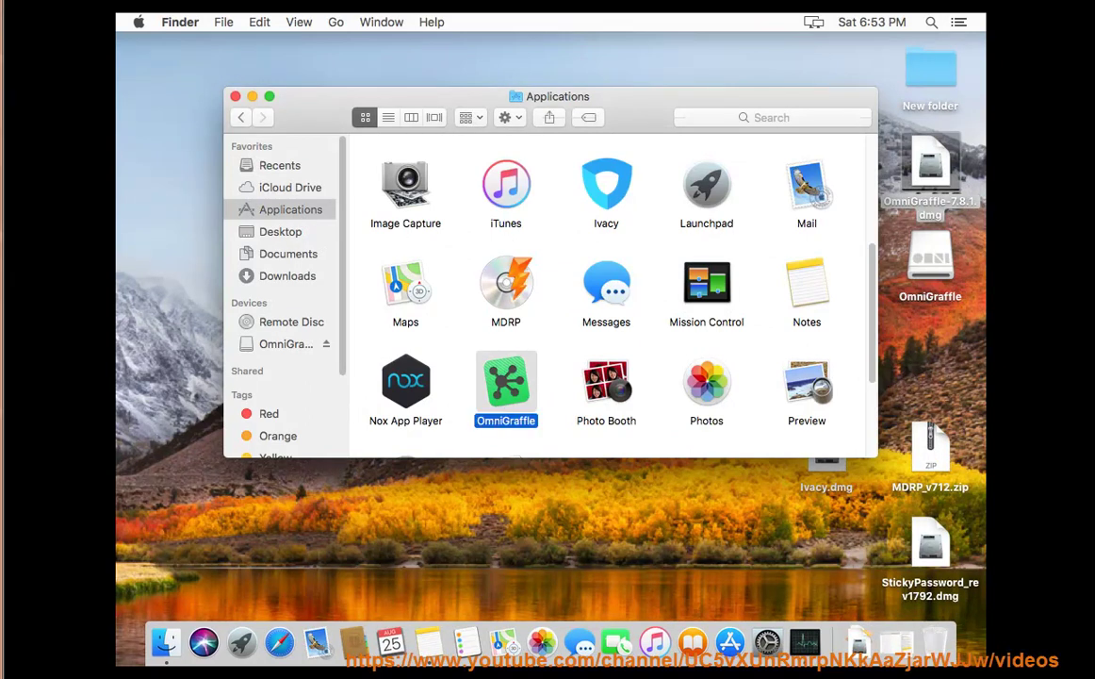
right_click(521, 372)
click(578, 364)
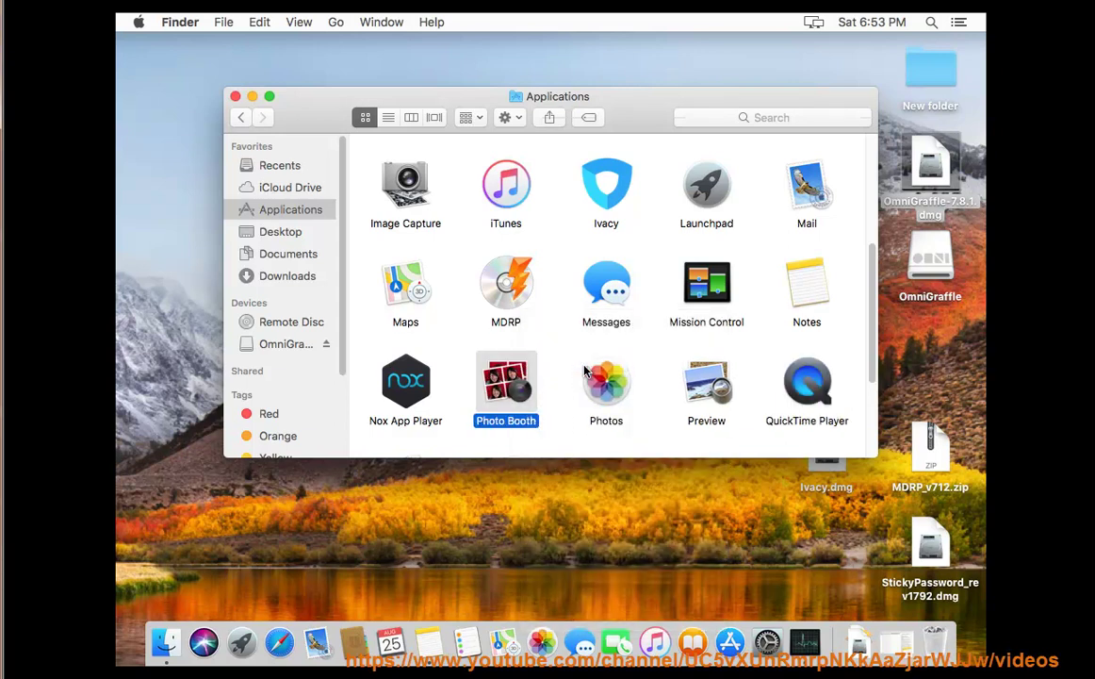
Close the Applications window, view the contents of the Trash and close it again.
click(235, 96)
click(933, 641)
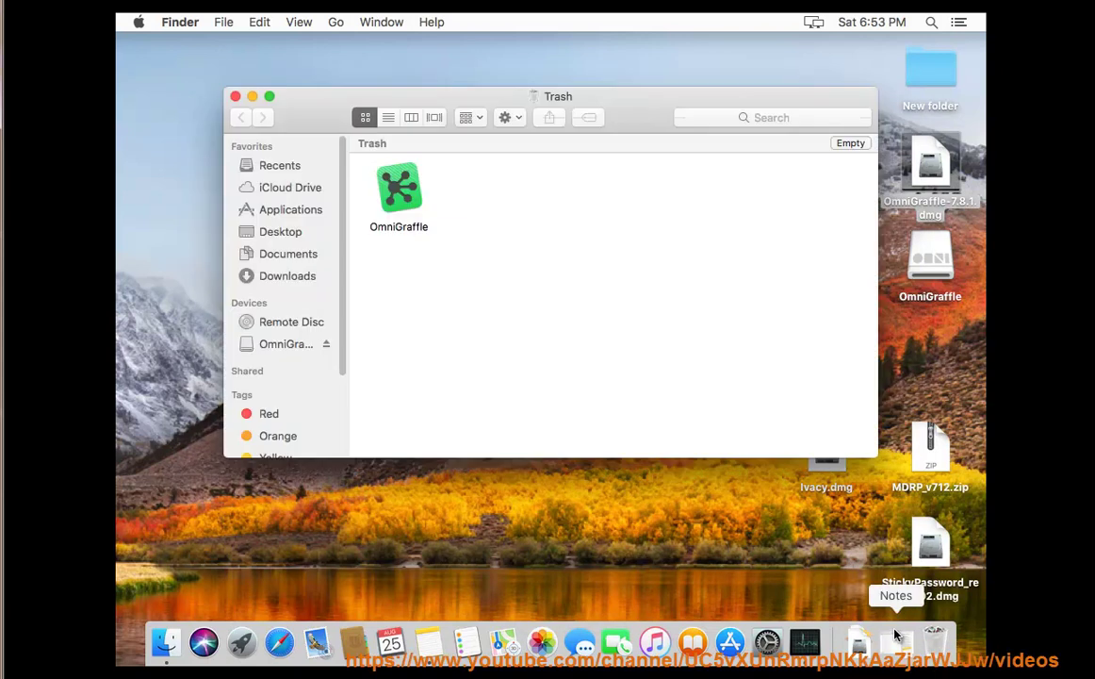
click(236, 97)
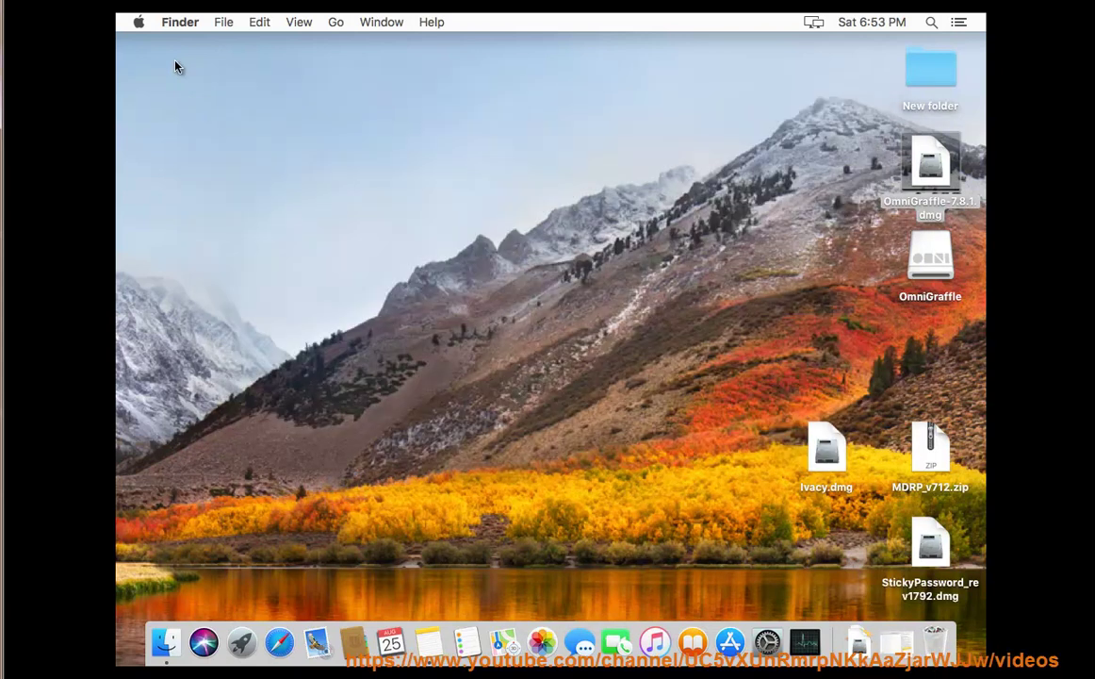
click(138, 22)
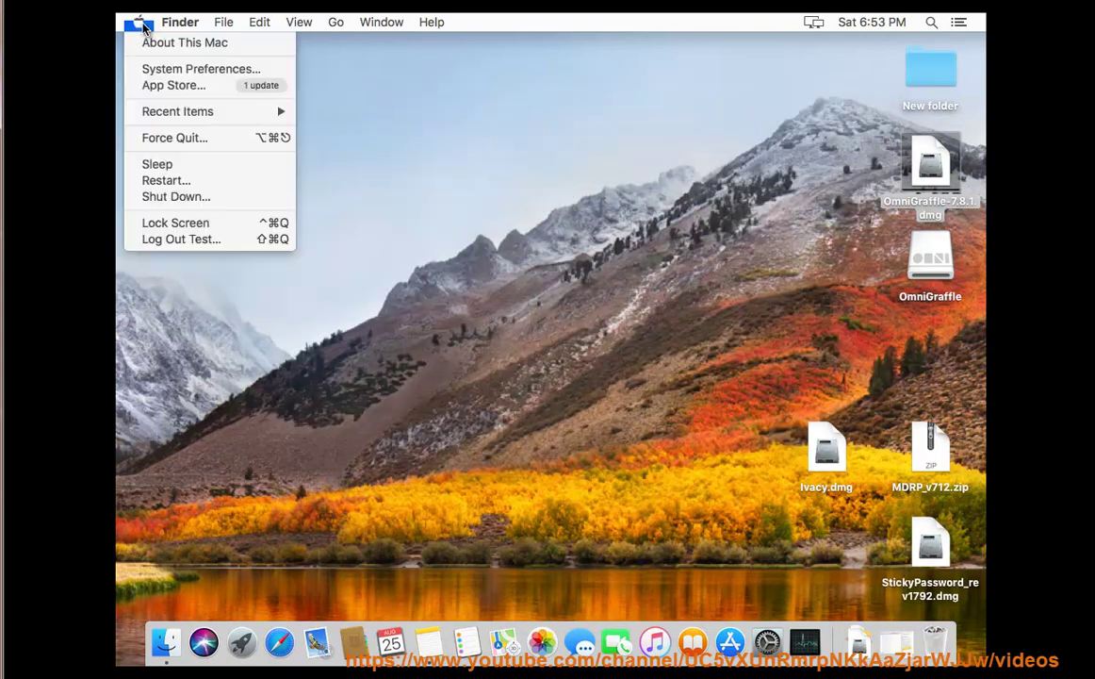
click(179, 180)
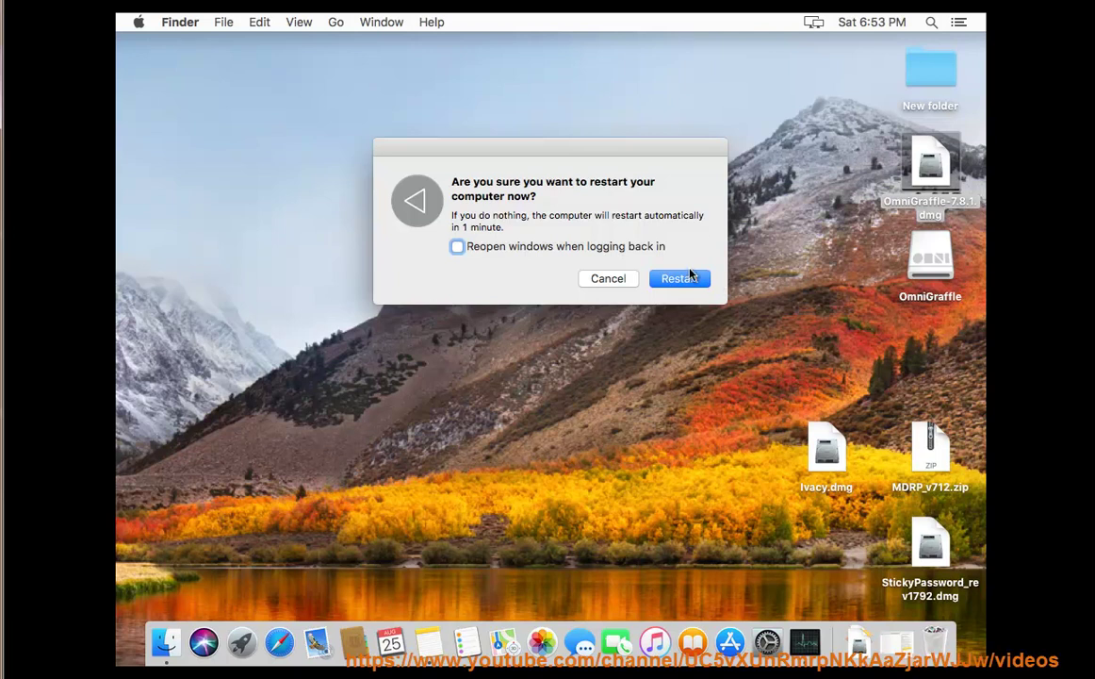
click(607, 279)
Check the saved note in Notes for the user Library path of OmniGraffle's container data, and minimize the note window.
click(336, 24)
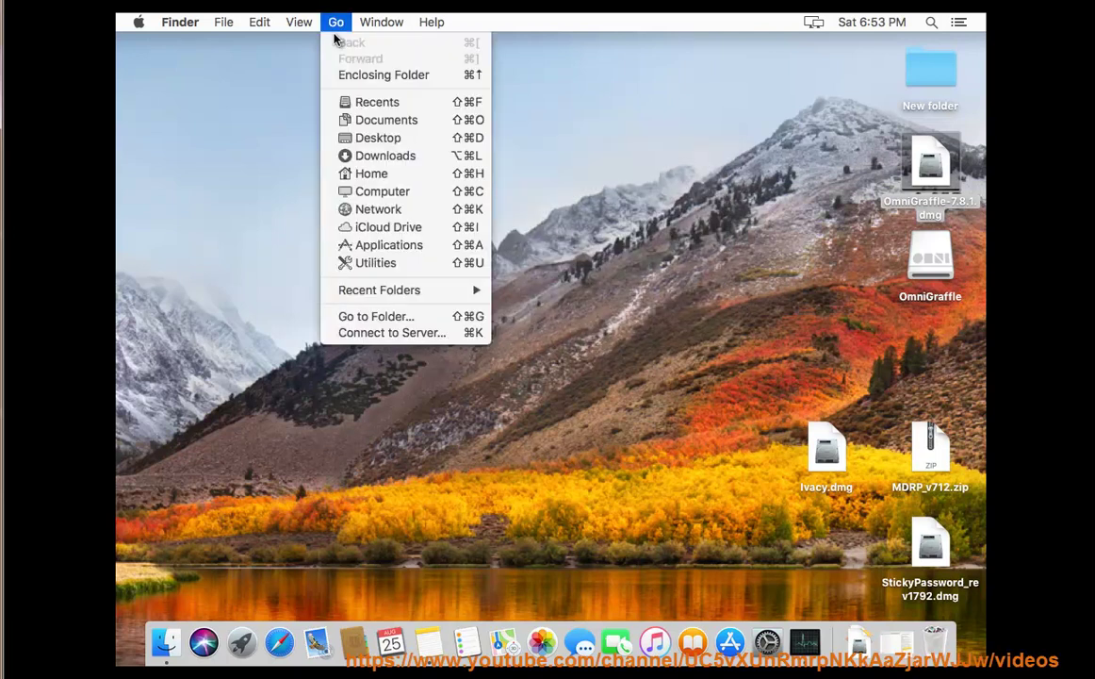
click(421, 543)
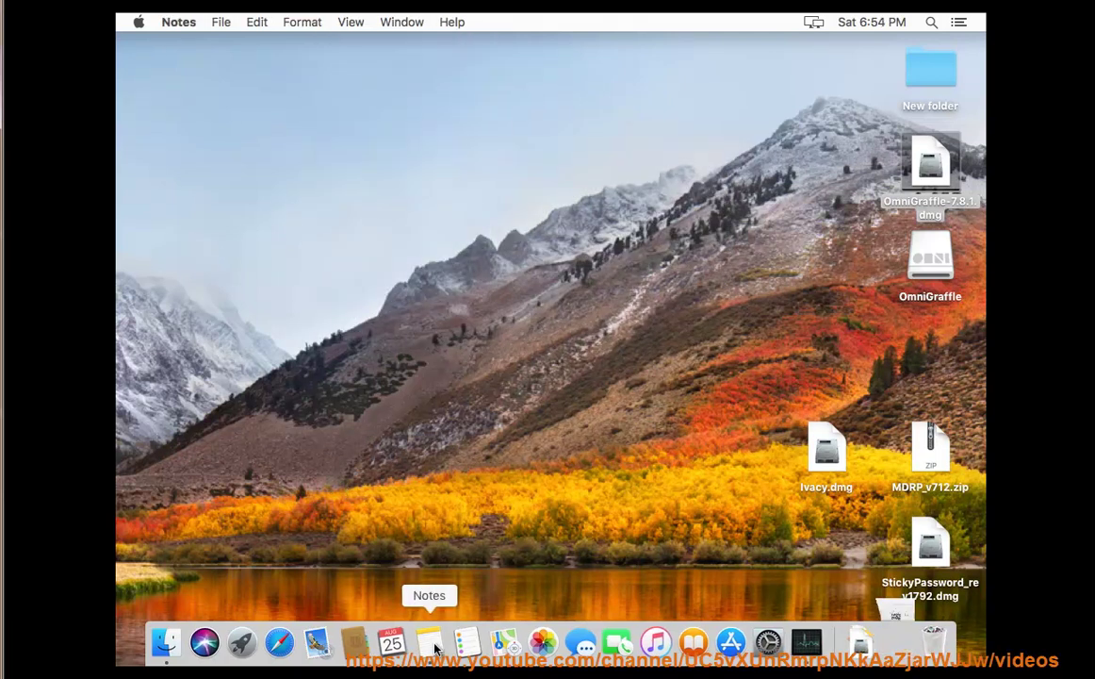
click(429, 642)
click(762, 246)
double_click(734, 175)
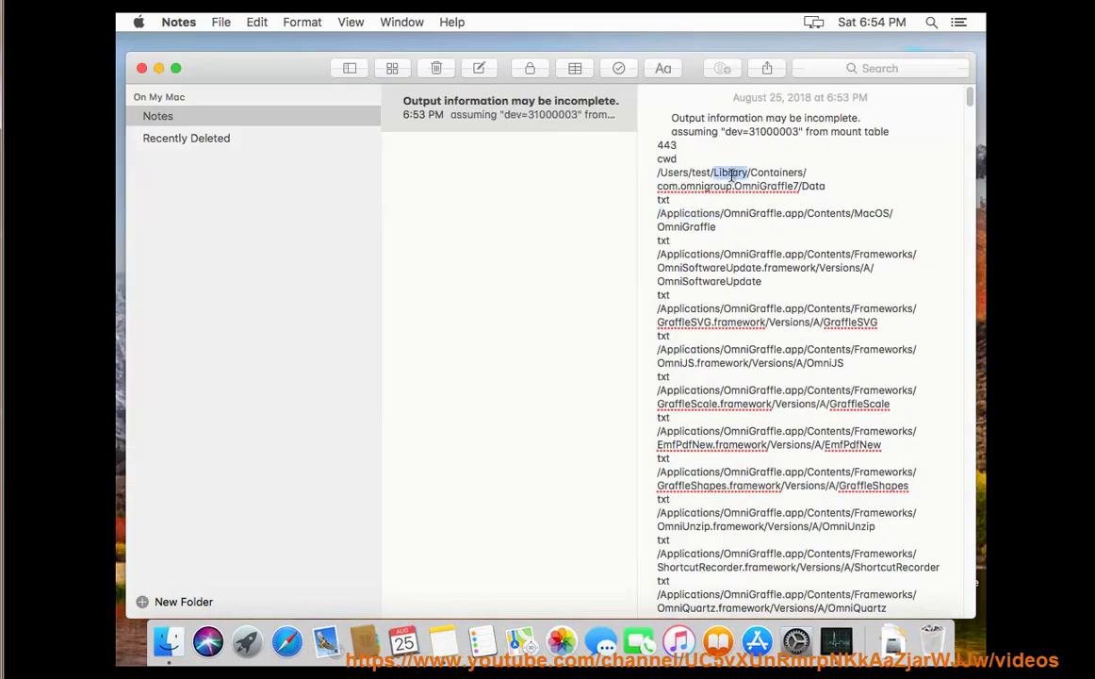
click(159, 69)
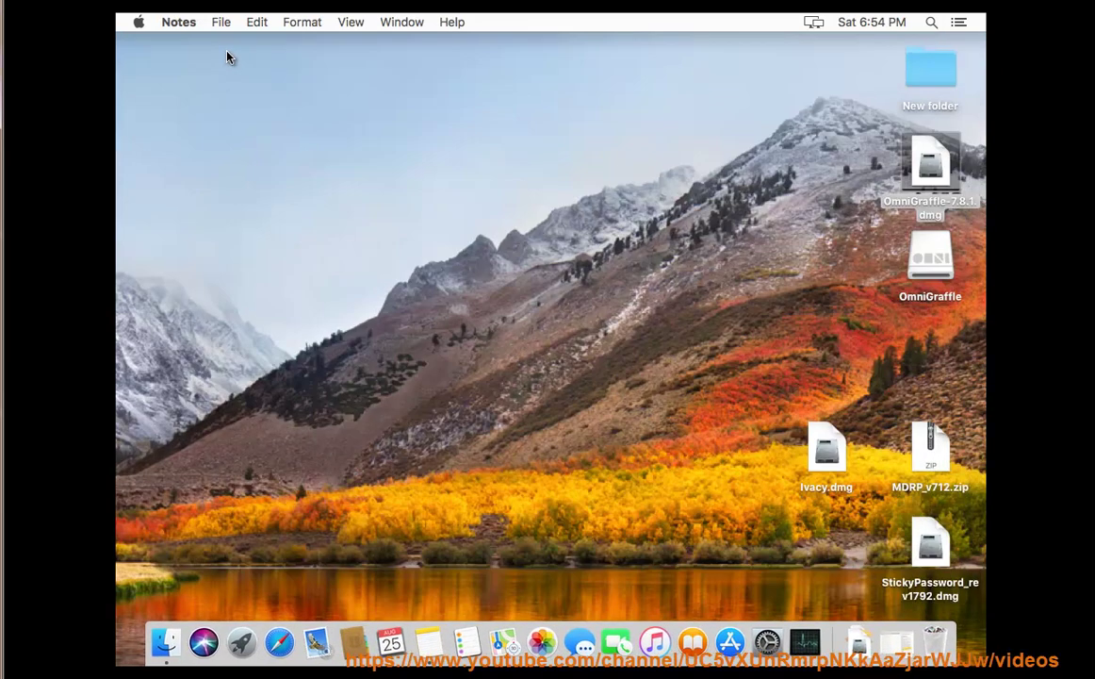
Go to the ~/Library folder in Finder and search only within it for OmniGraffle.
click(330, 77)
click(336, 22)
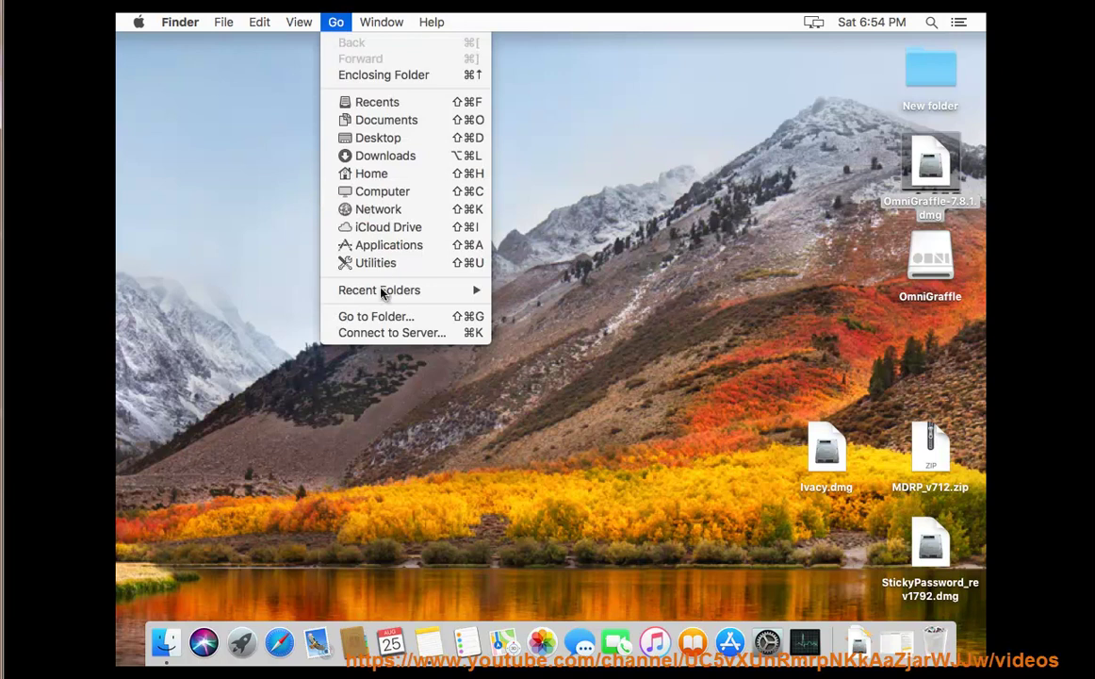
click(383, 321)
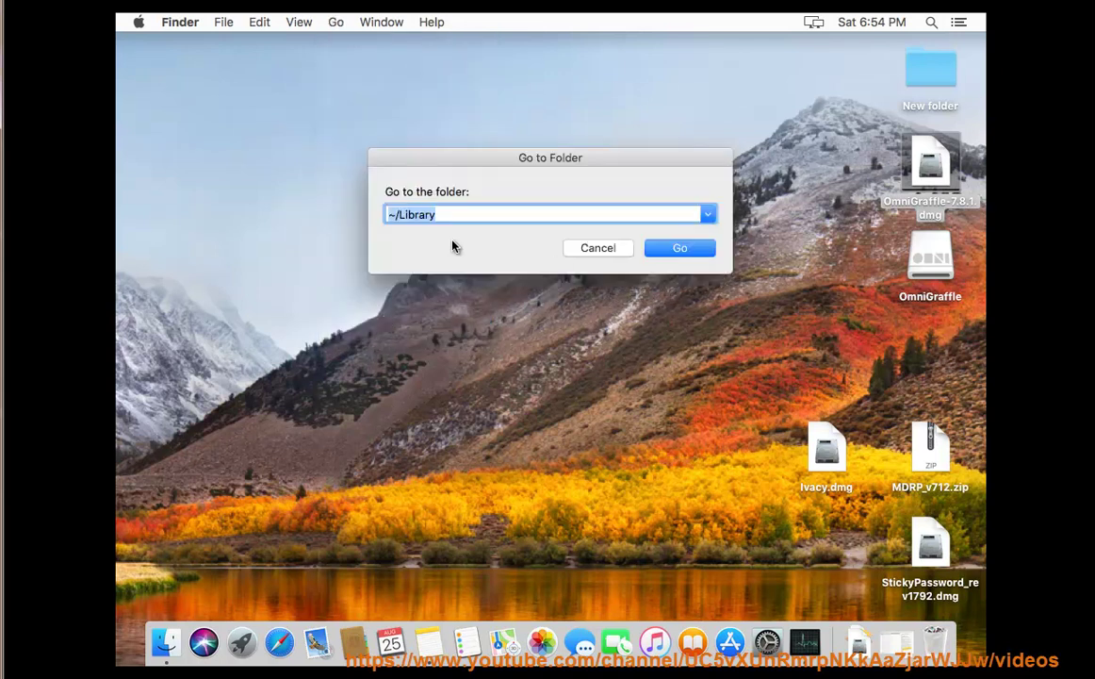
click(668, 251)
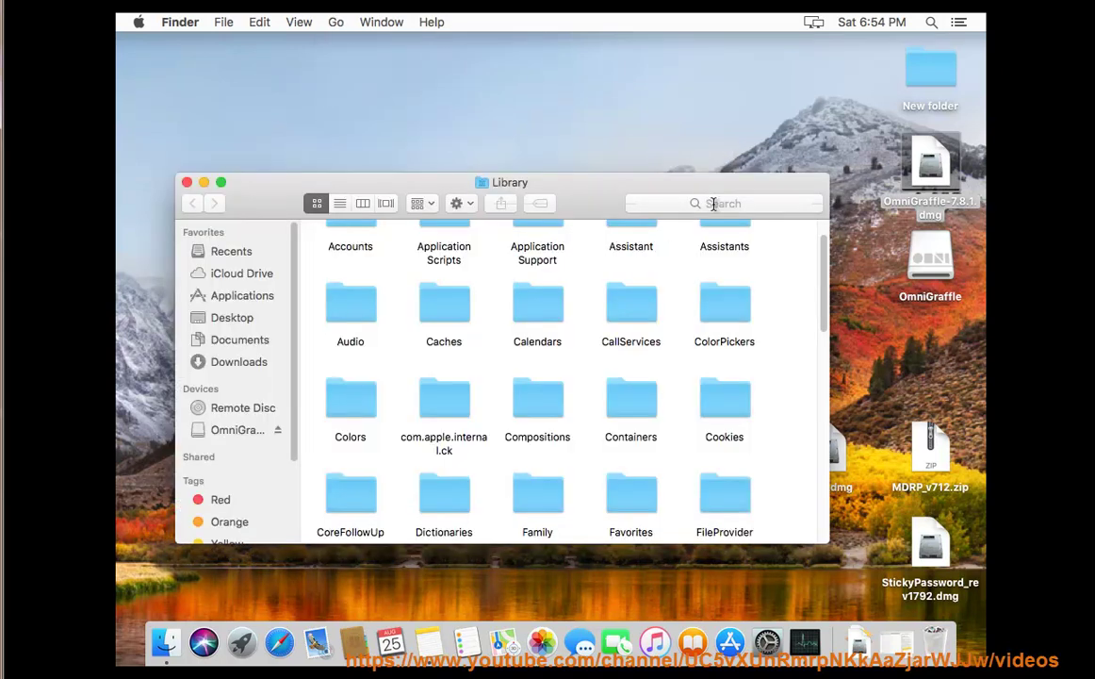
right_click(713, 203)
click(718, 247)
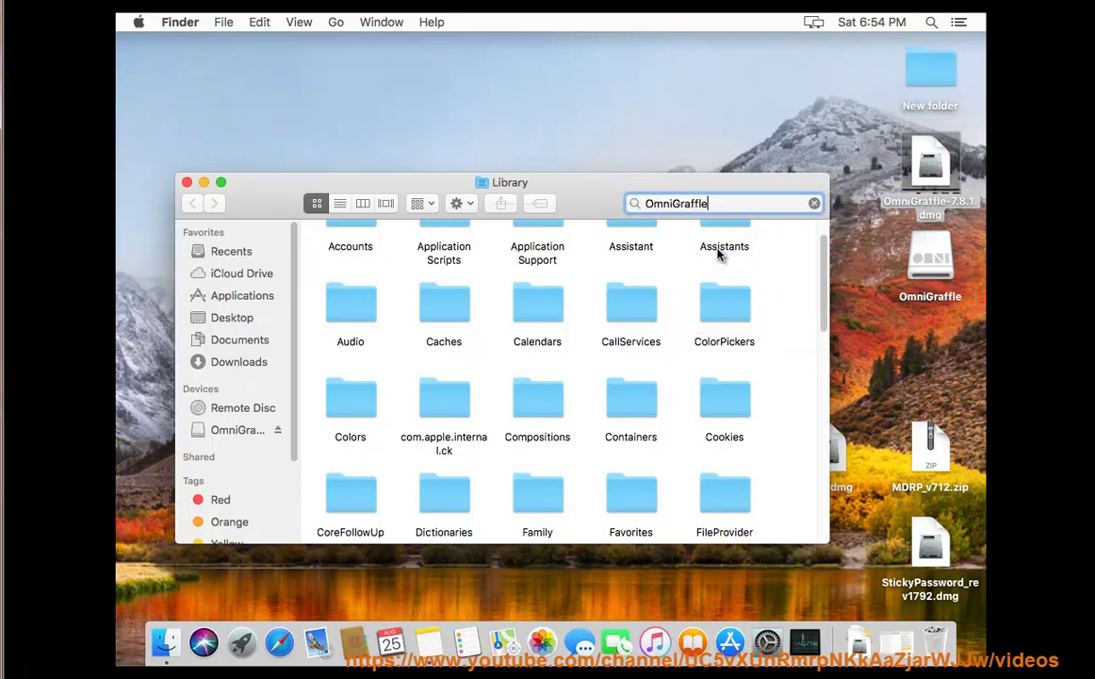
click(443, 233)
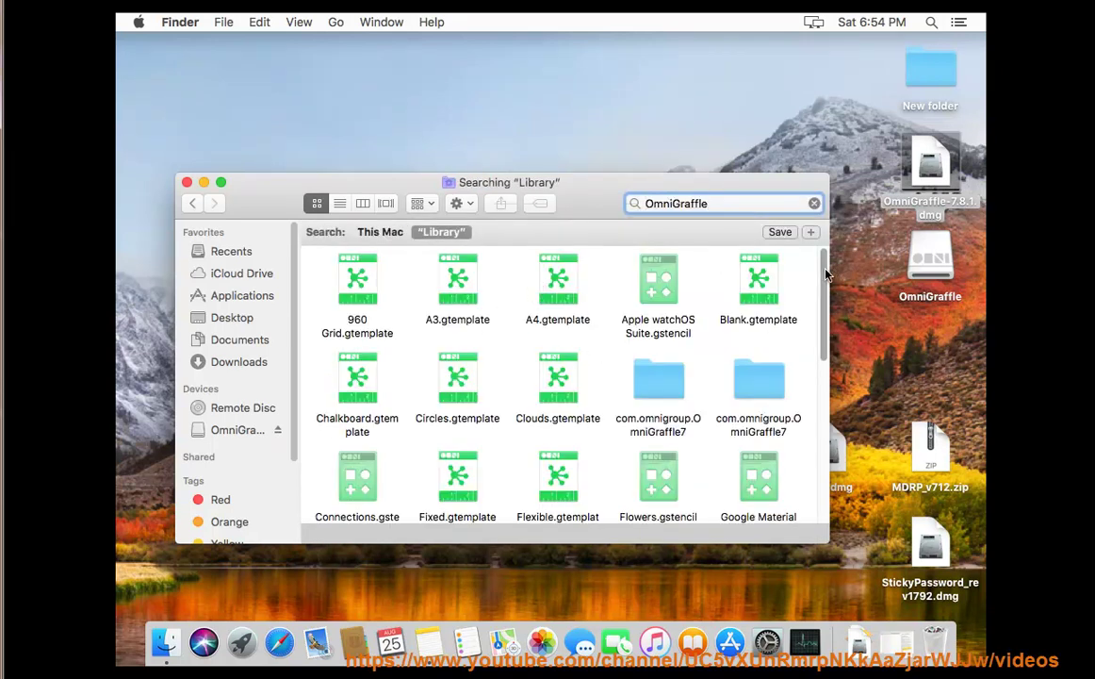
Move all OmniGraffle items found in the Library folder to the Trash and clear the search.
drag(826, 273, 321, 216)
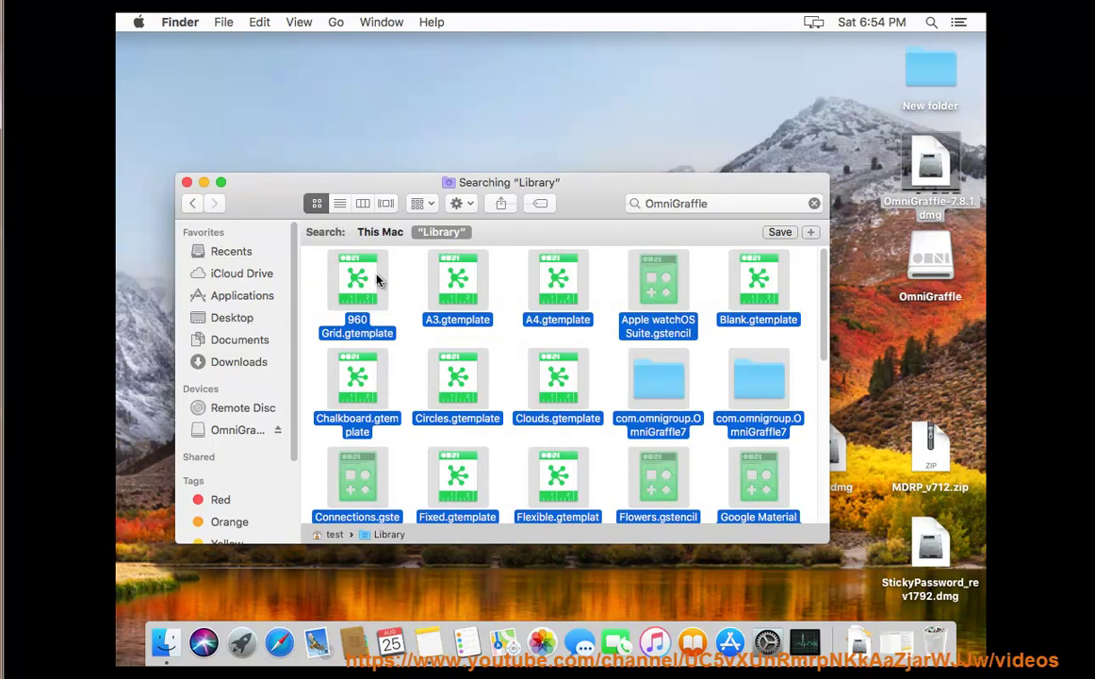
right_click(365, 263)
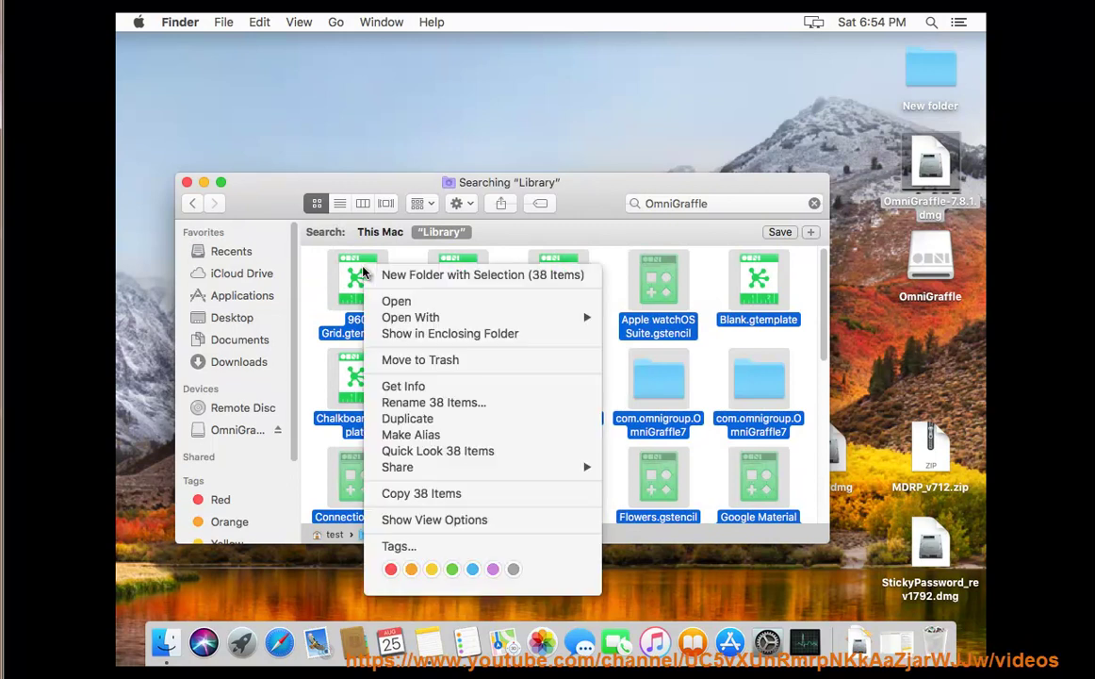
click(415, 361)
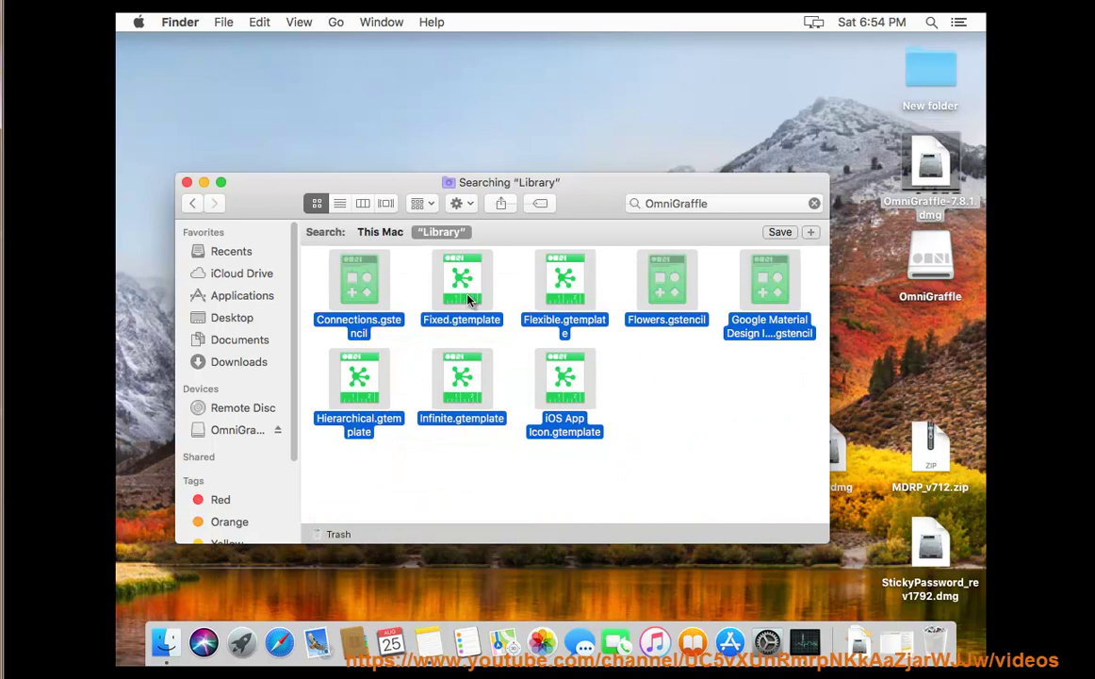
right_click(469, 300)
click(689, 406)
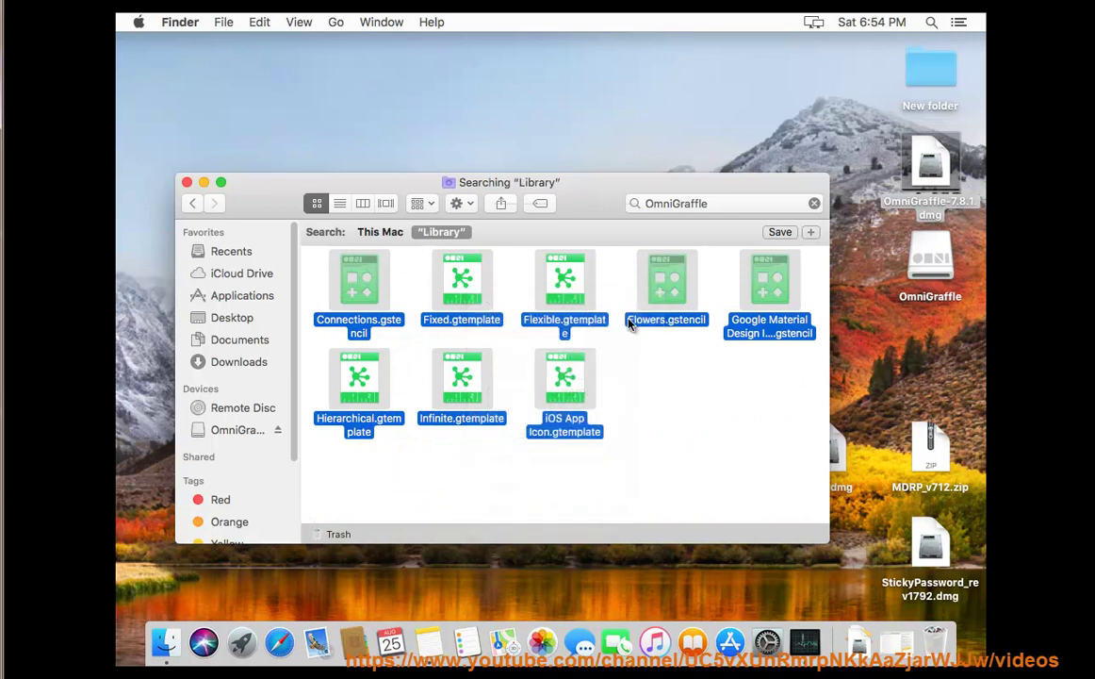
click(814, 203)
Open the Application Support folder, search only within it for OmniGraffle, and clear the search.
click(535, 247)
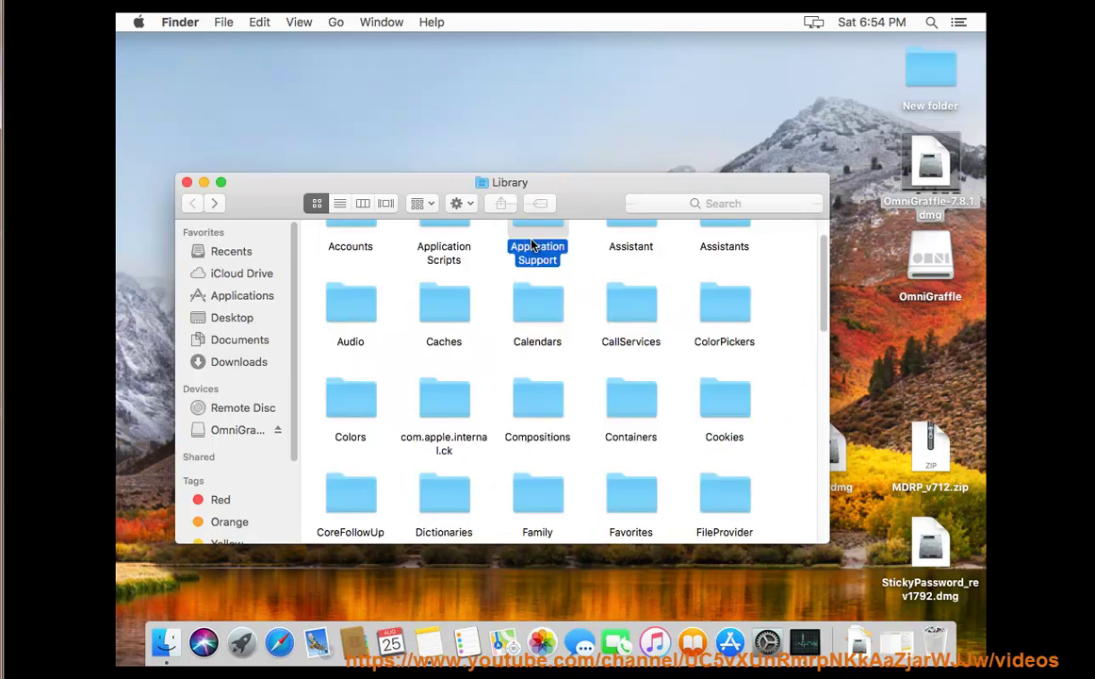
double_click(532, 246)
click(725, 204)
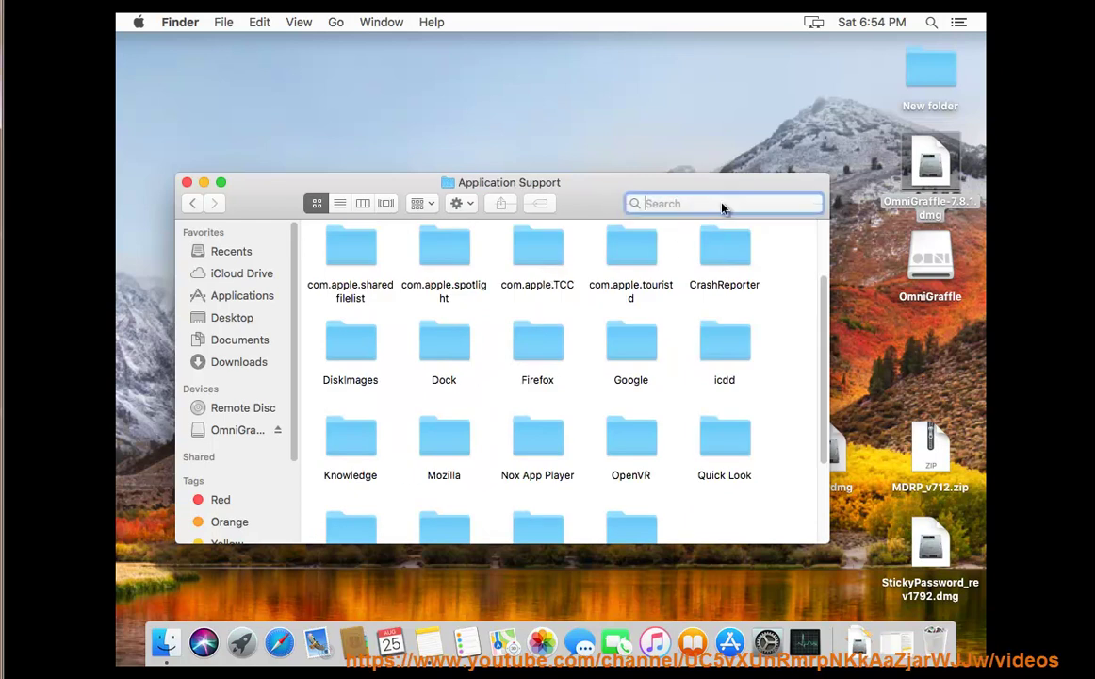
right_click(725, 203)
click(738, 244)
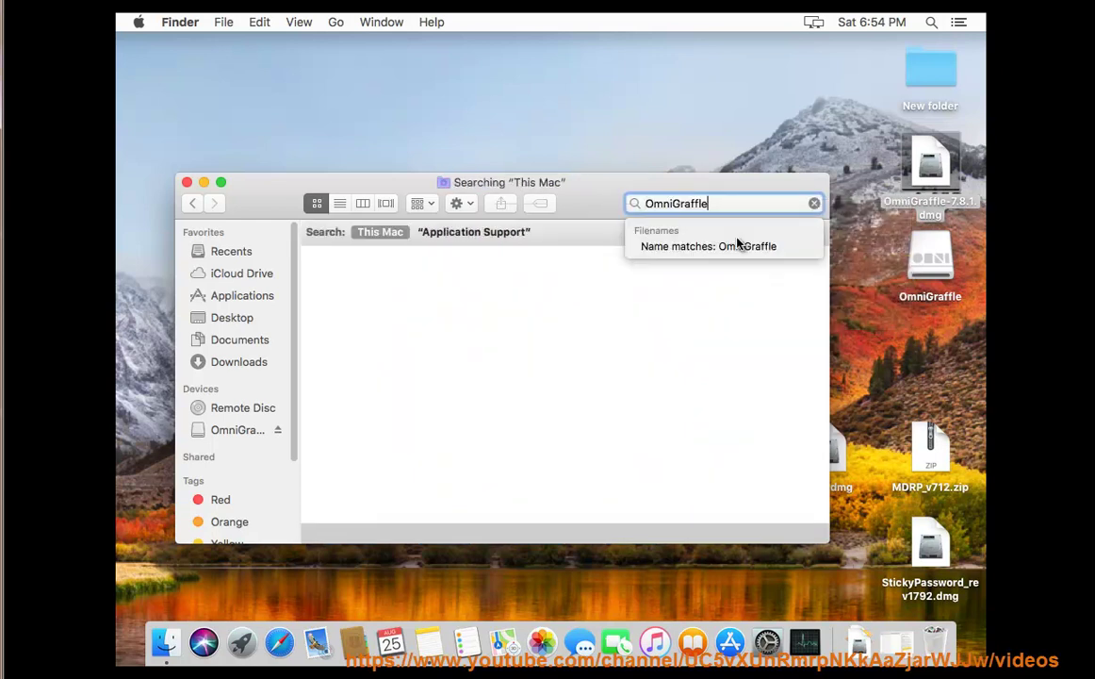
click(485, 234)
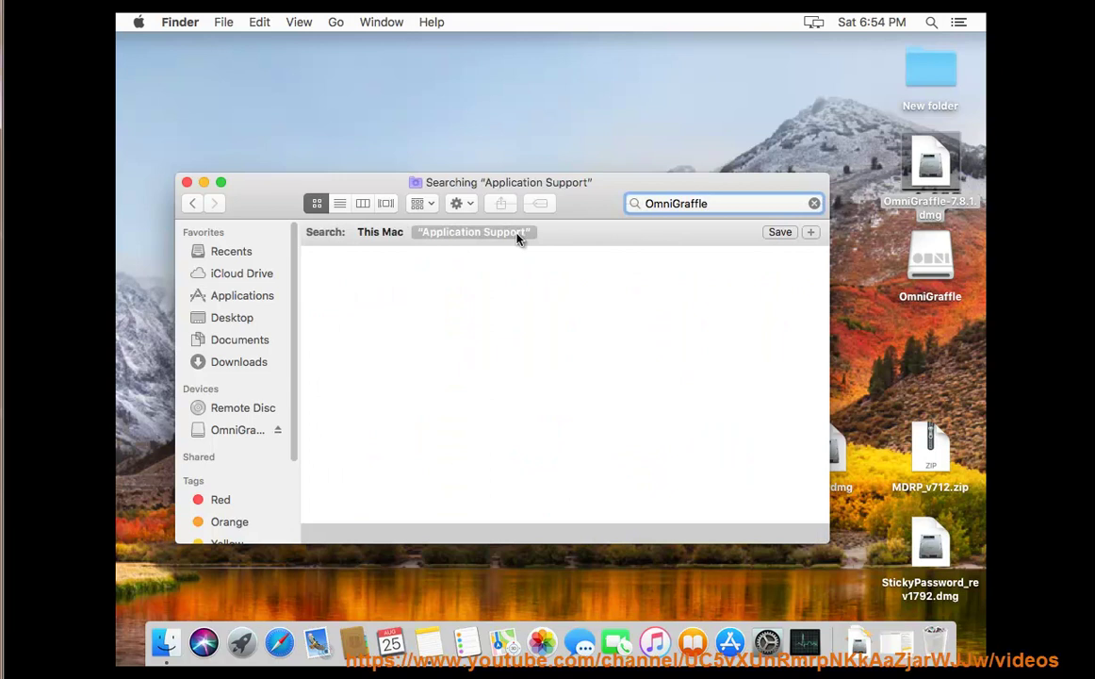
click(815, 205)
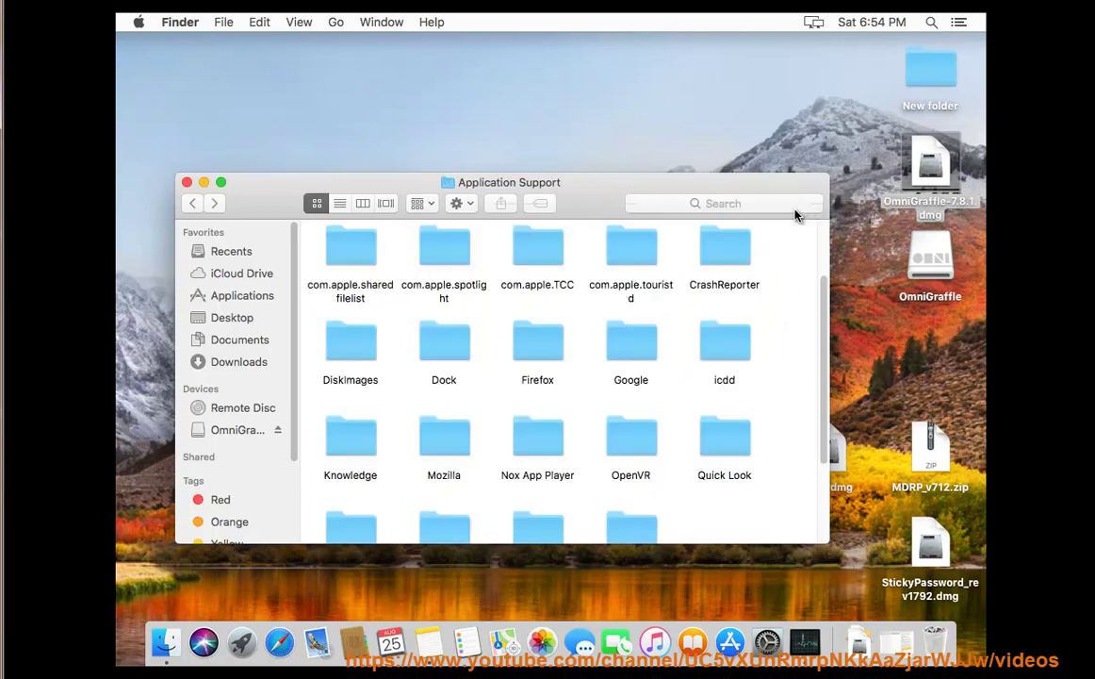
Return to the Library folder, open its Preferences folder and search only within that folder for OmniGraffle.
click(192, 203)
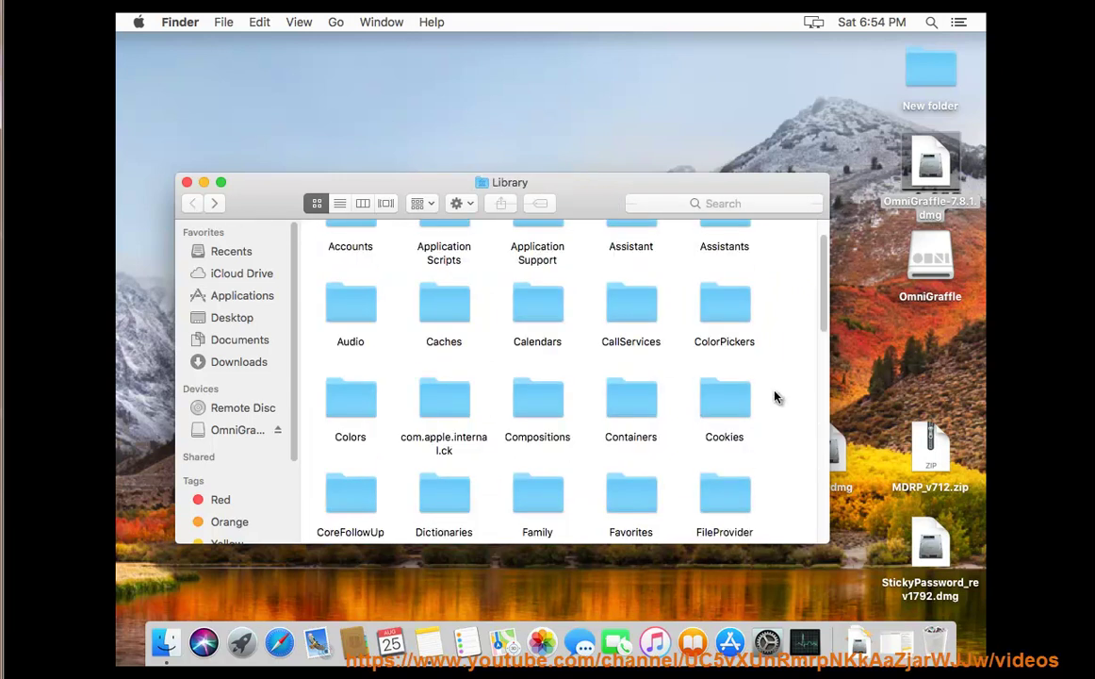
scroll(775, 397, down, 5)
text(pref)
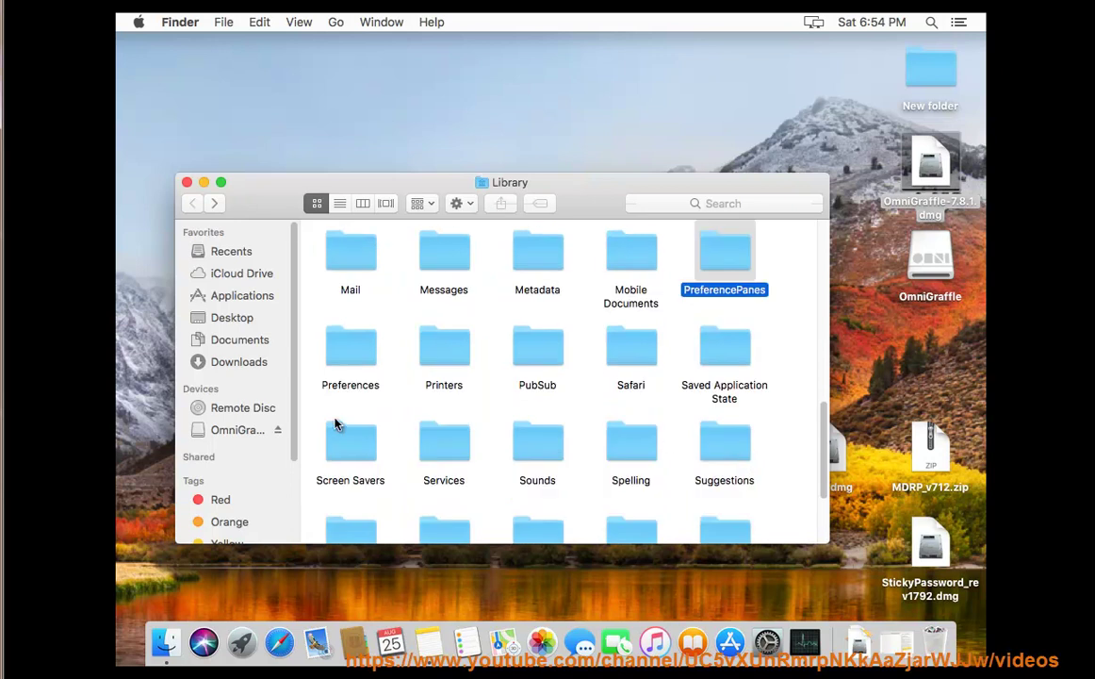
click(359, 354)
click(724, 204)
right_click(723, 204)
click(753, 246)
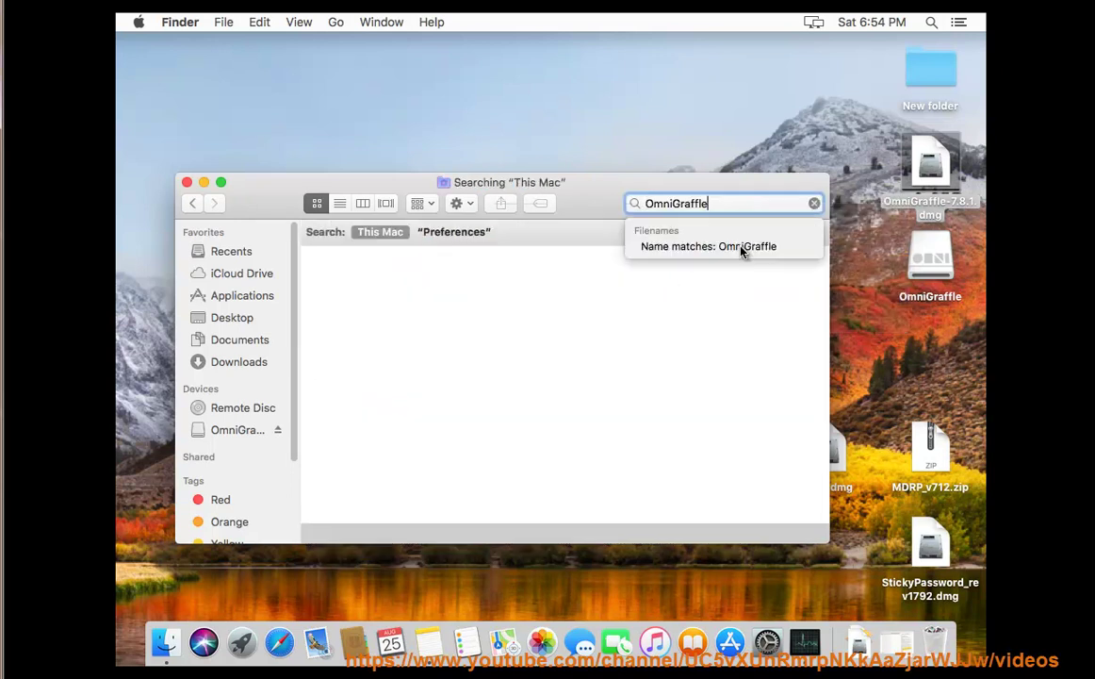
click(450, 233)
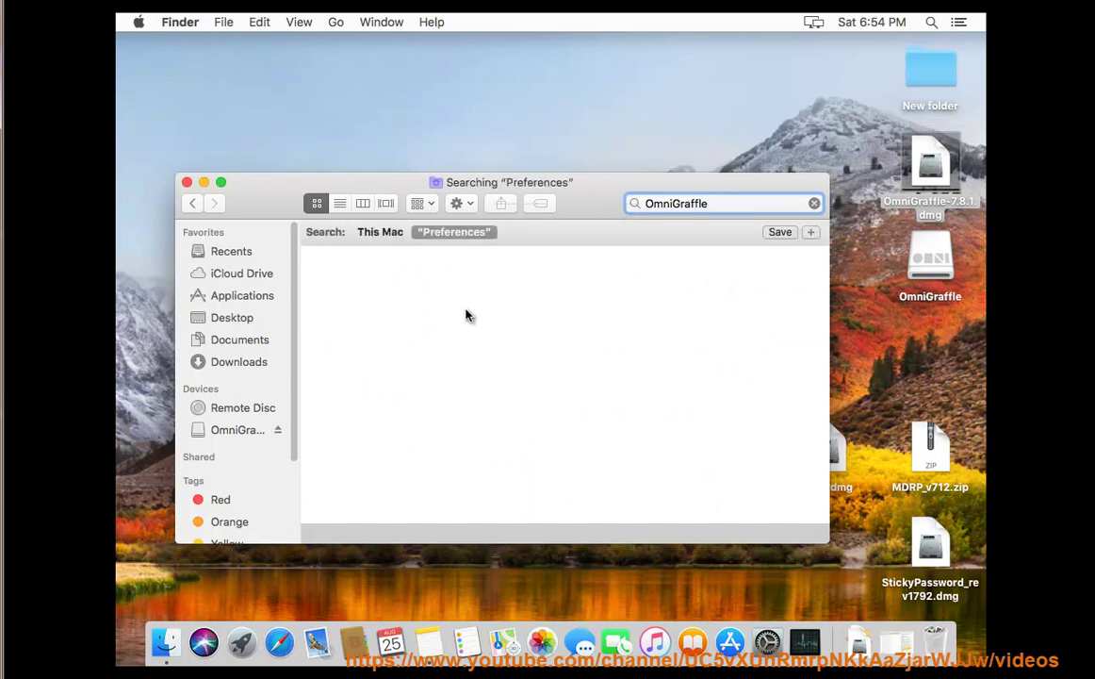
Go back to Library, search its Saved Application State folder for OmniGraffle, and close the Finder window.
click(193, 205)
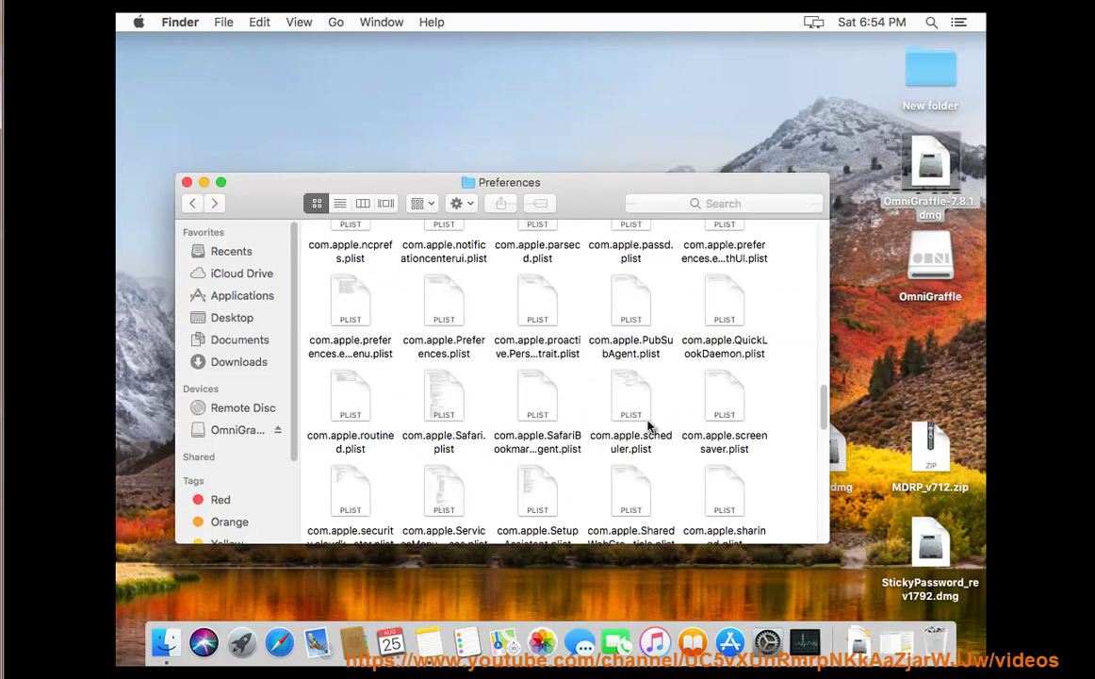
click(194, 205)
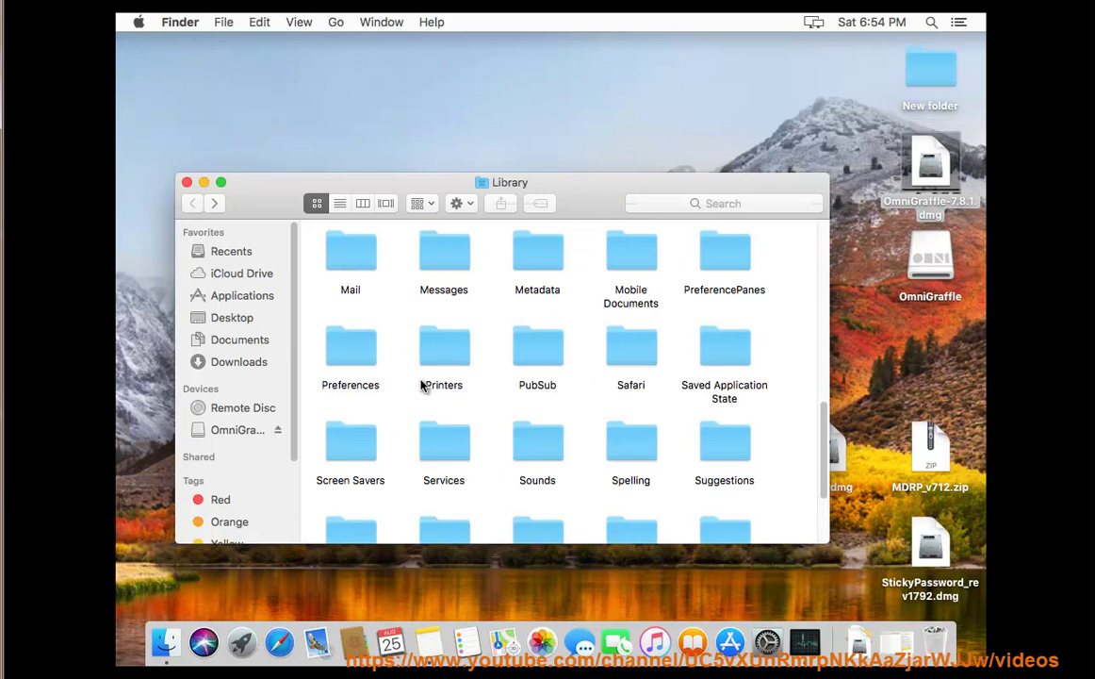
click(739, 368)
double_click(739, 367)
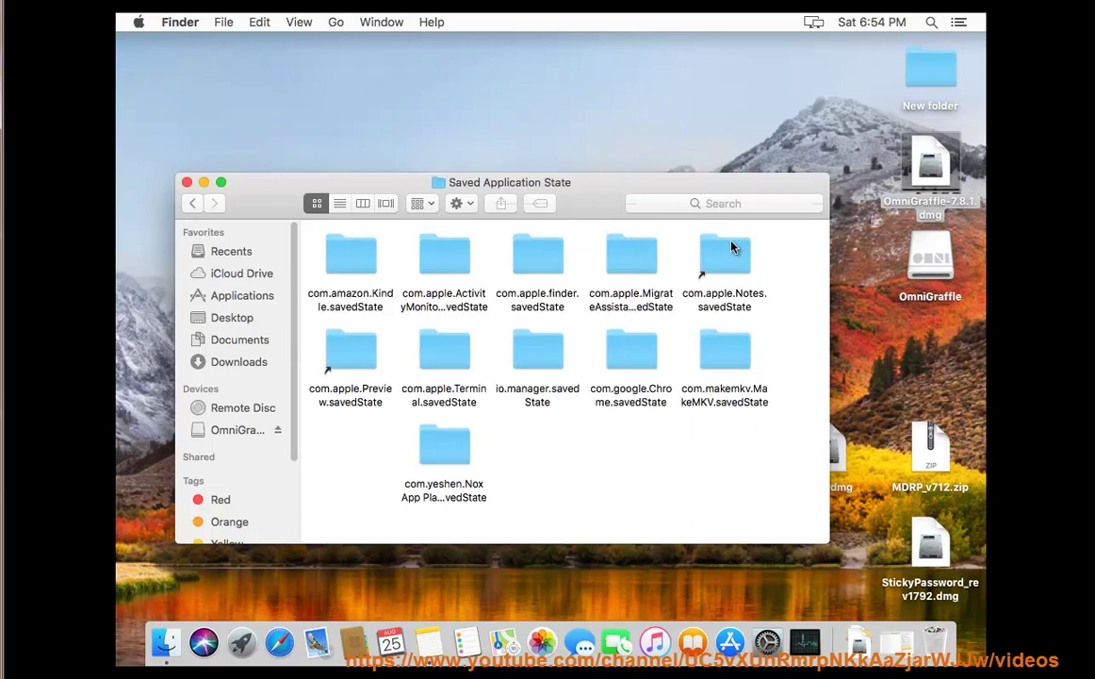
right_click(732, 206)
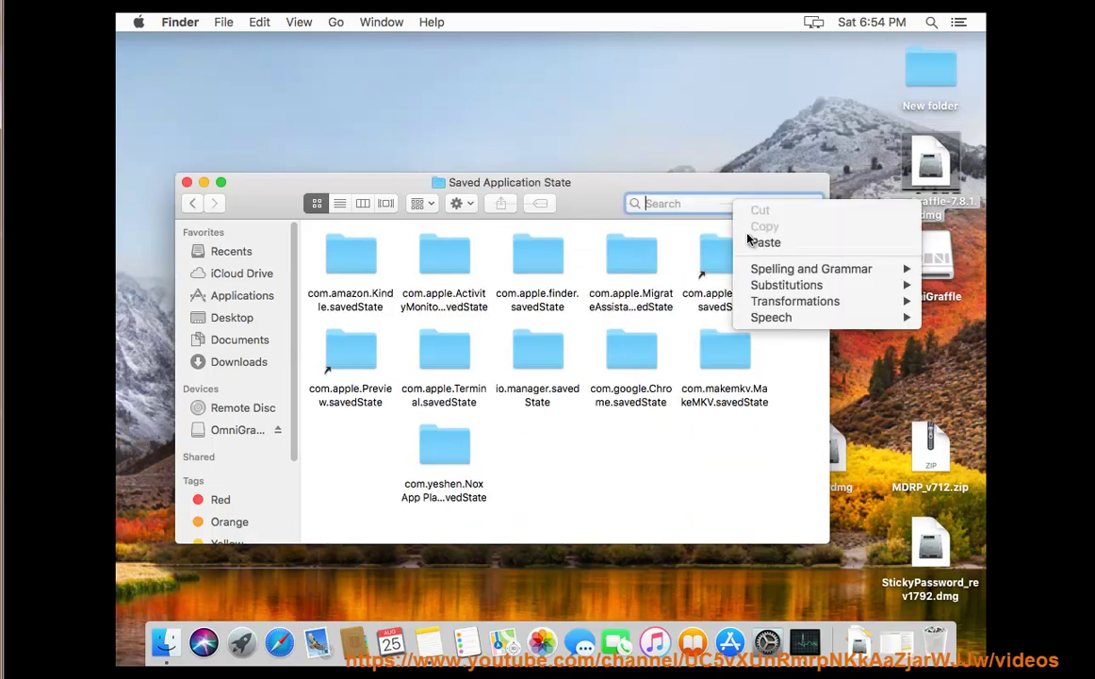
click(754, 242)
click(445, 239)
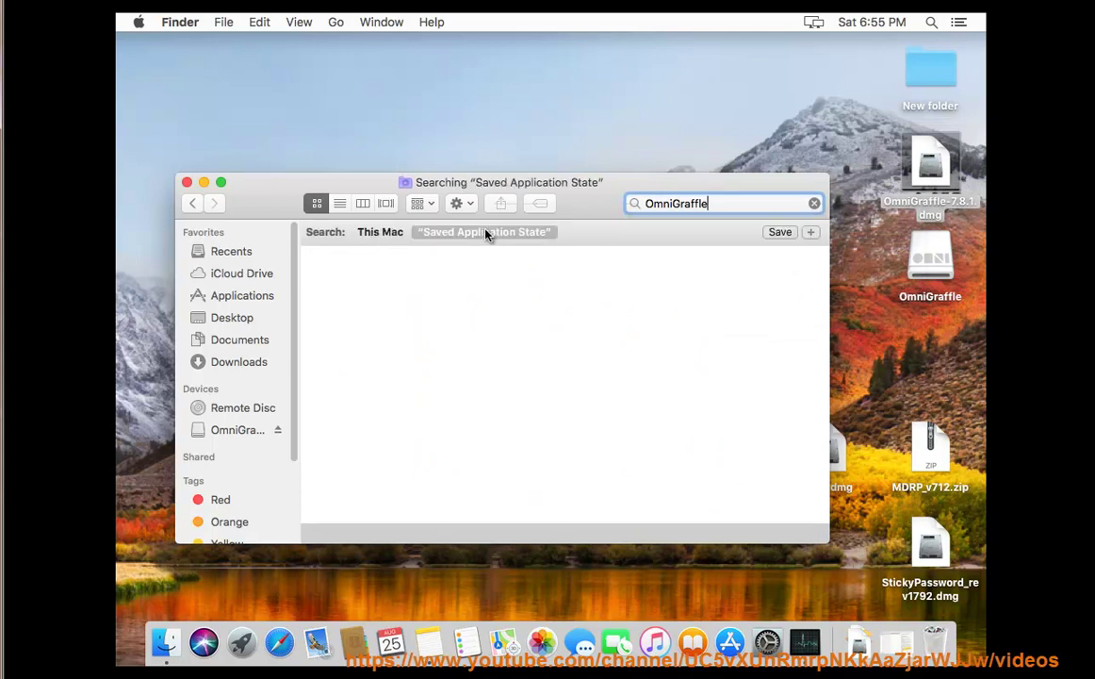
click(814, 204)
click(186, 182)
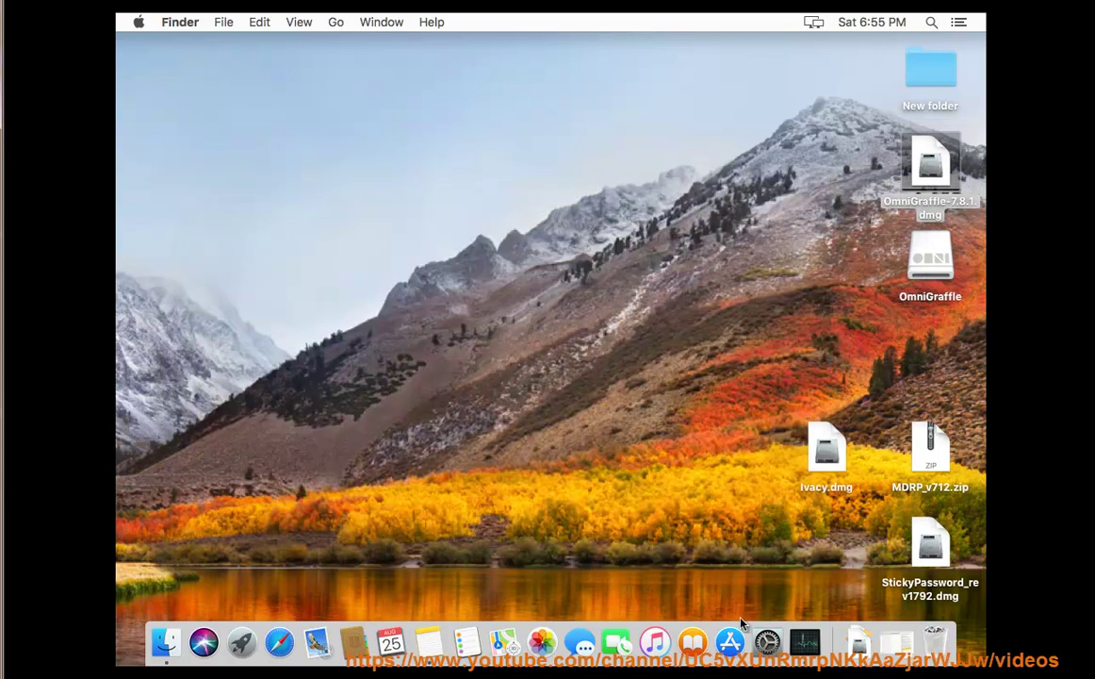
Check the current user's login items under Users & Groups in System Preferences, and close the window.
click(767, 642)
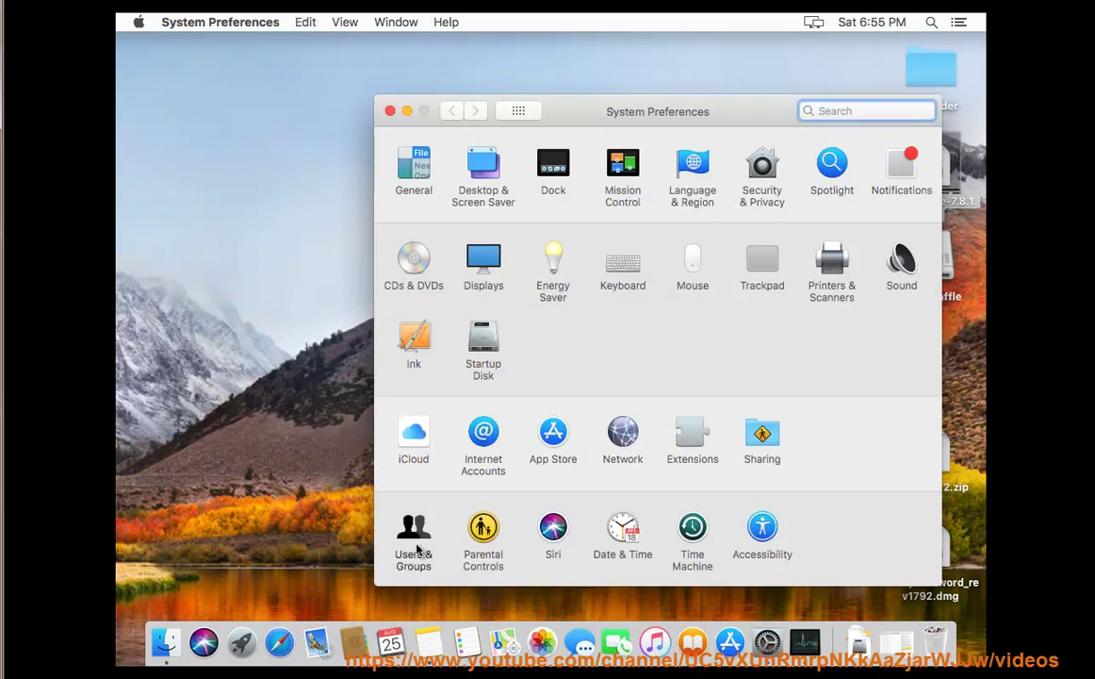
click(417, 543)
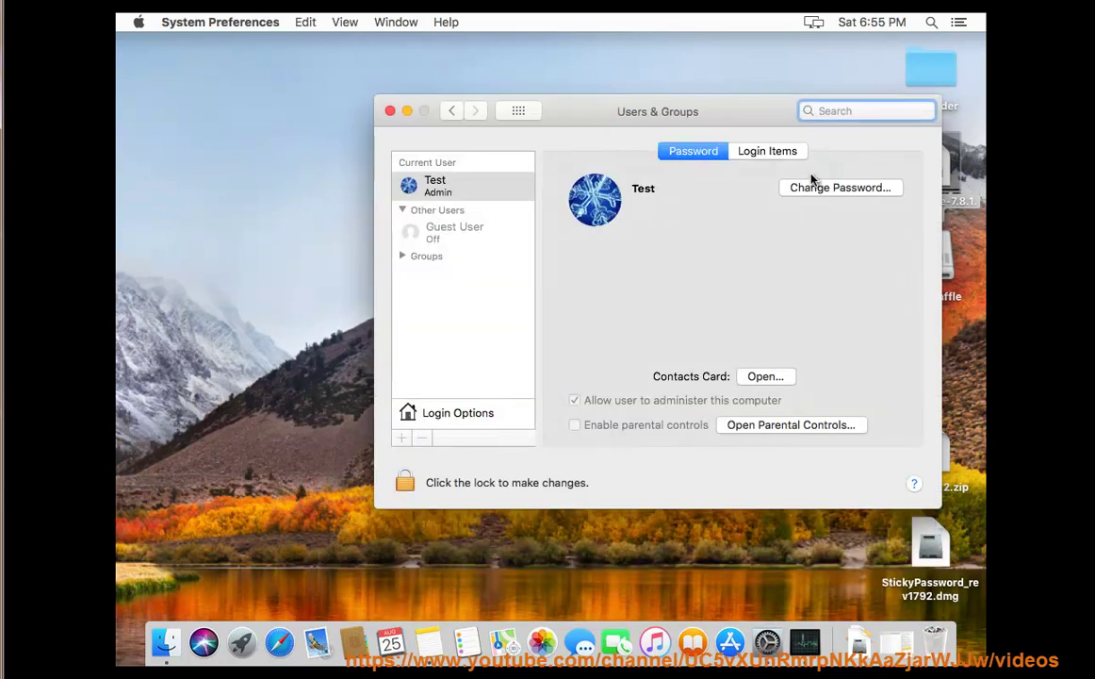
click(775, 153)
click(389, 112)
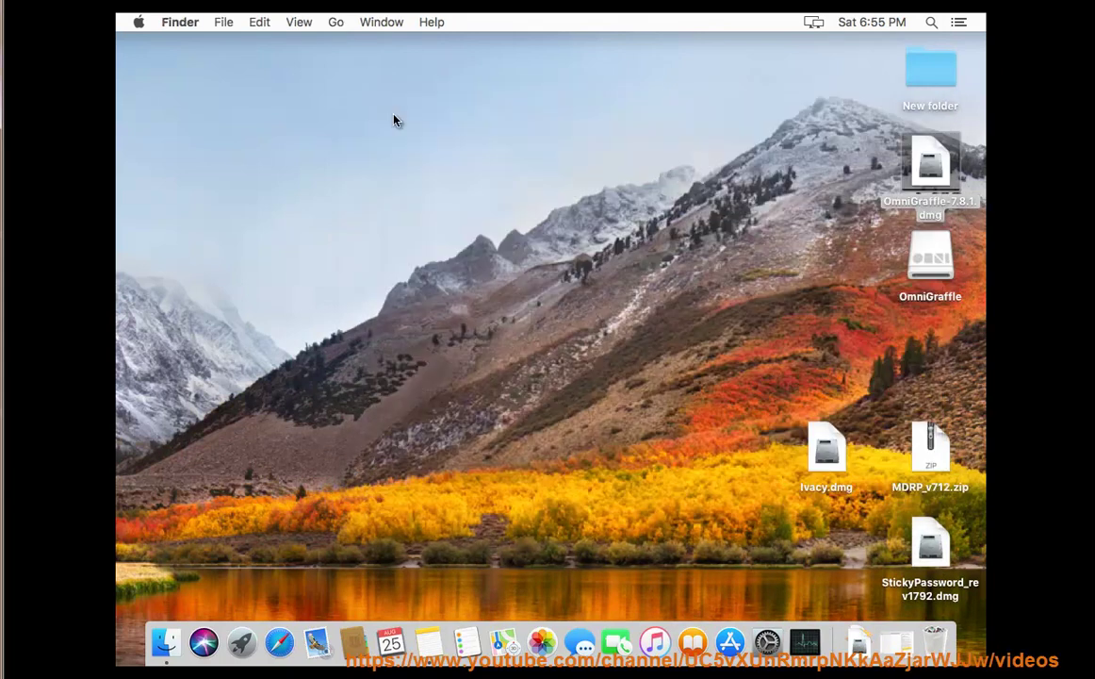
Eject the mounted OmniGraffle volume from the desktop and move the OmniGraffle-7.8.1.dmg file to the Trash.
click(939, 259)
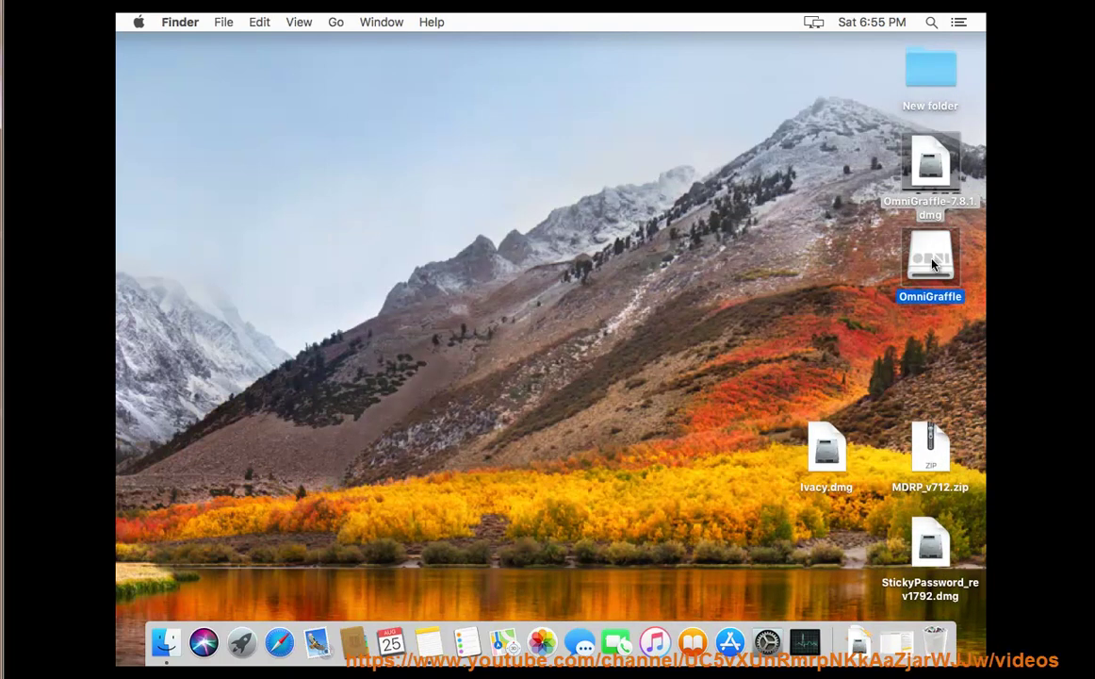
right_click(914, 258)
click(879, 293)
click(930, 168)
right_click(928, 168)
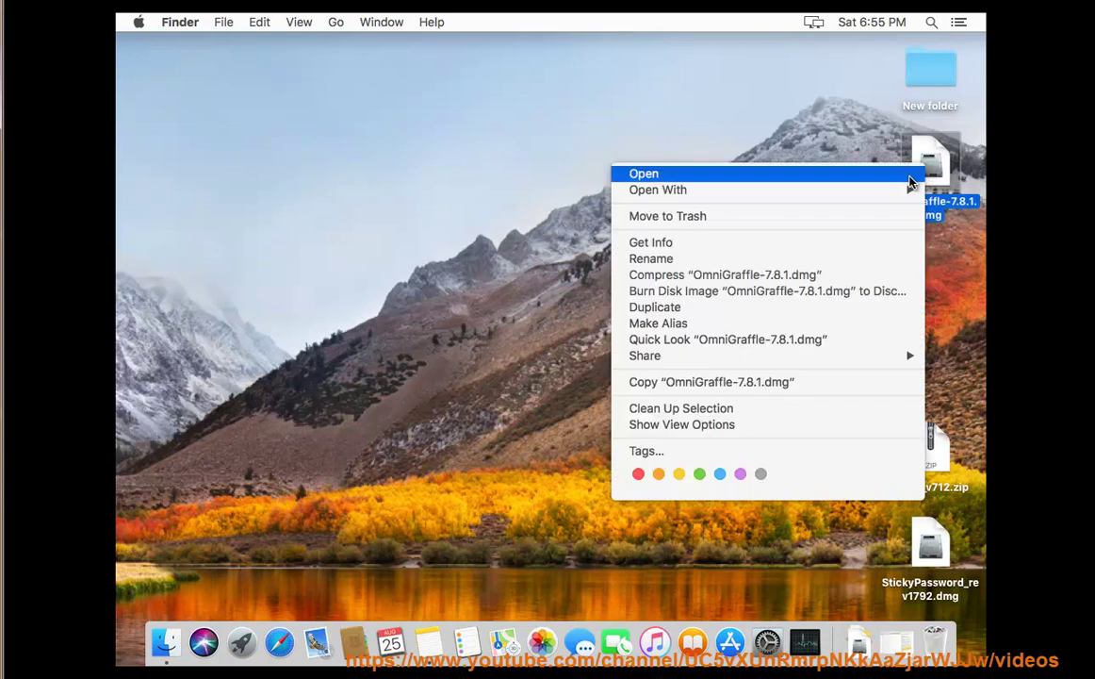
click(855, 218)
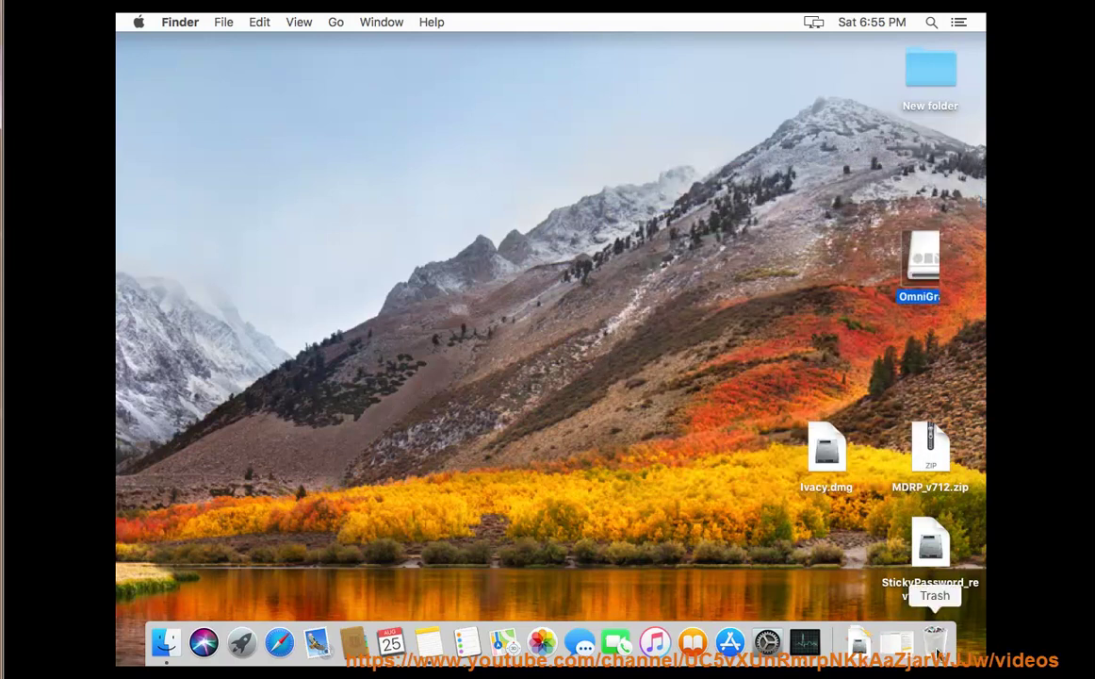
Open the Trash and empty it to permanently erase the OmniGraffle app and its leftover files.
click(936, 646)
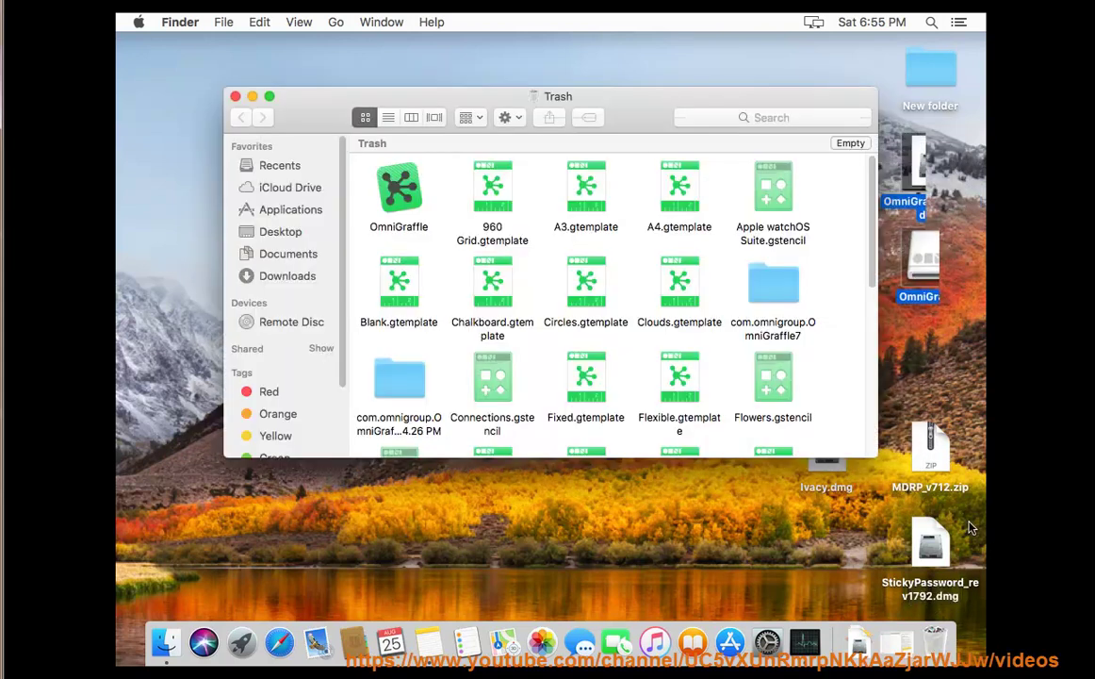
click(851, 143)
mouse_move(669, 161)
mouse_down()
mouse_move(810, 263)
mouse_move(782, 264)
mouse_up()
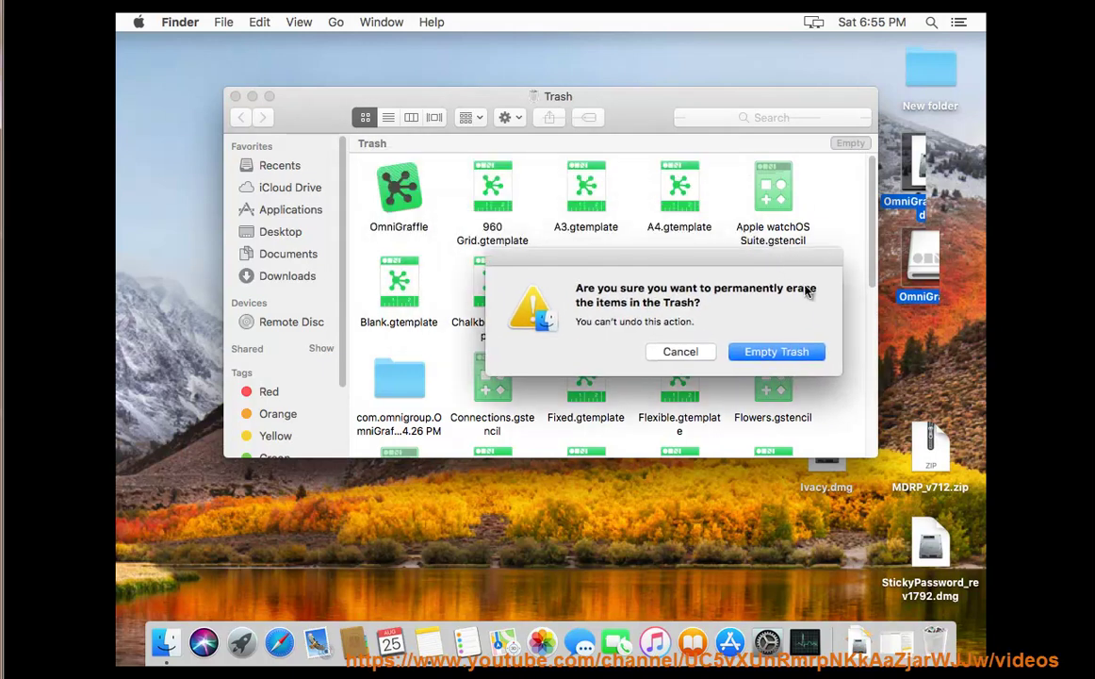